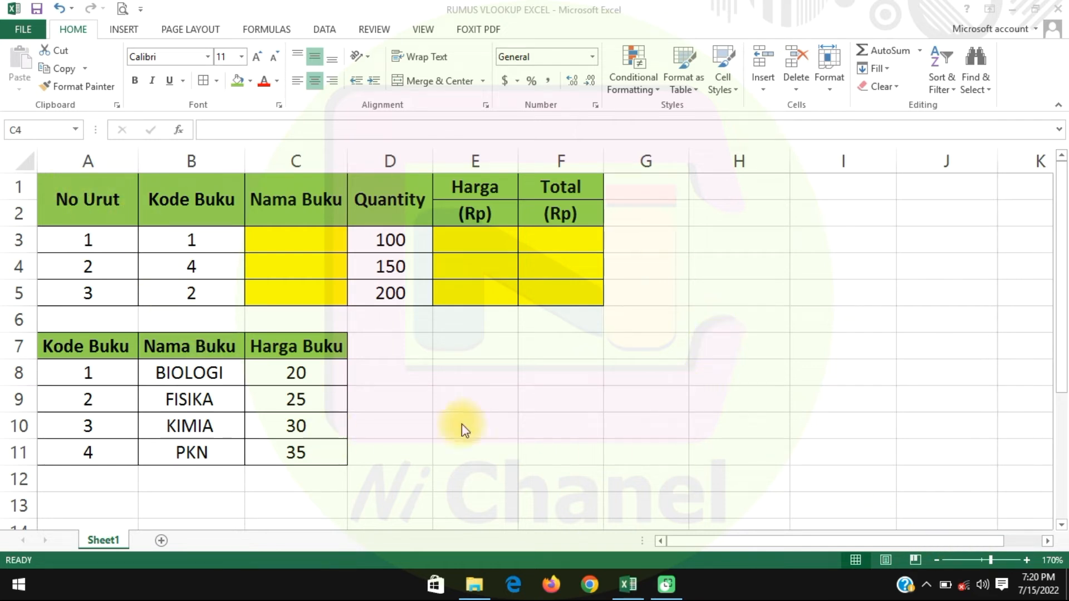
left_click_drag(291, 236, 303, 287)
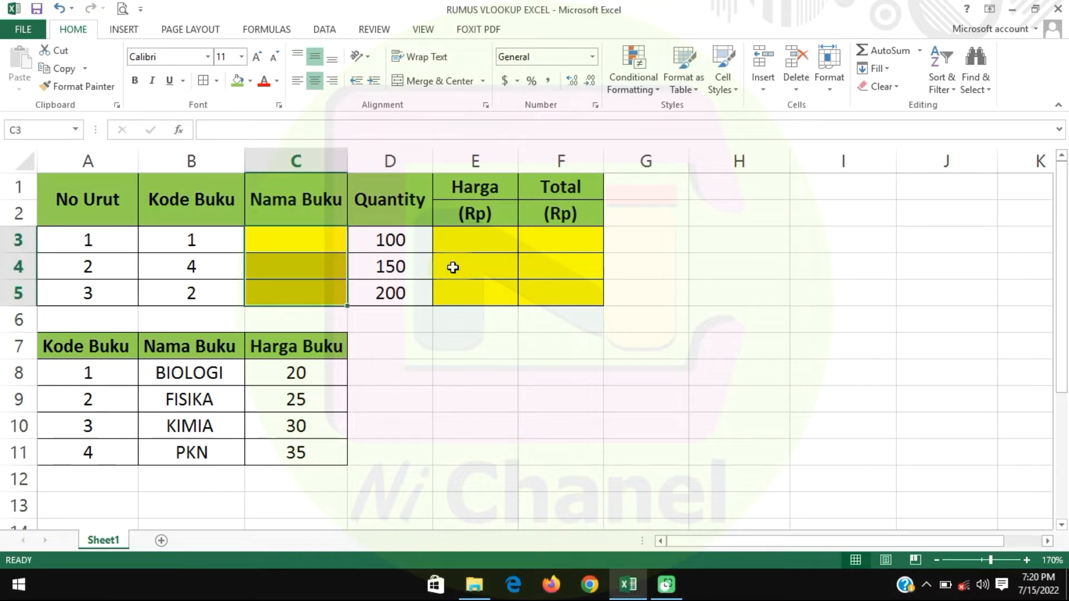
left_click_drag(479, 238, 482, 286)
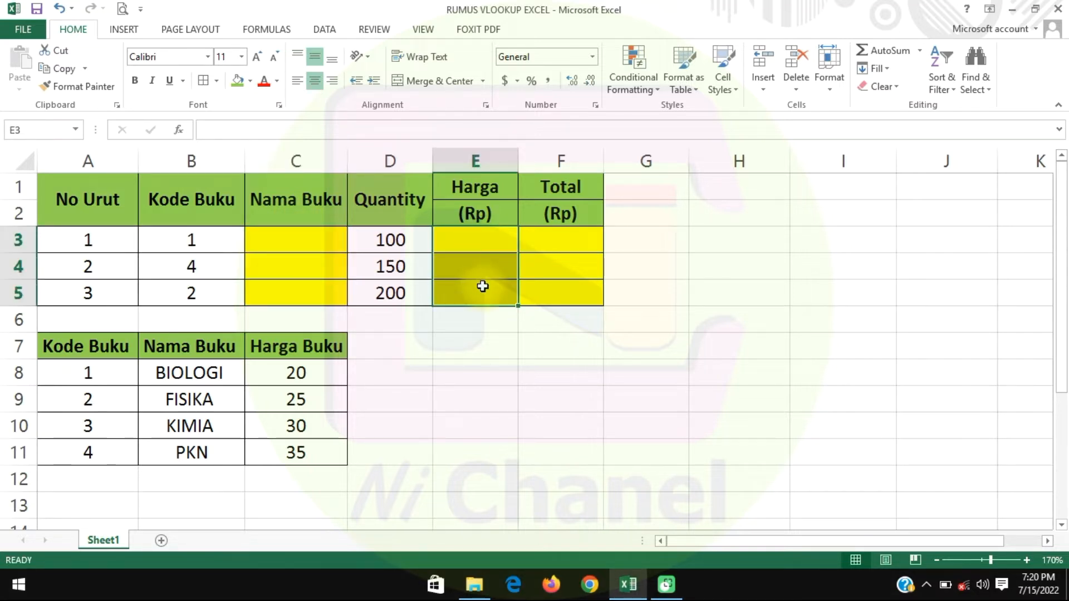
left_click_drag(258, 235, 275, 295)
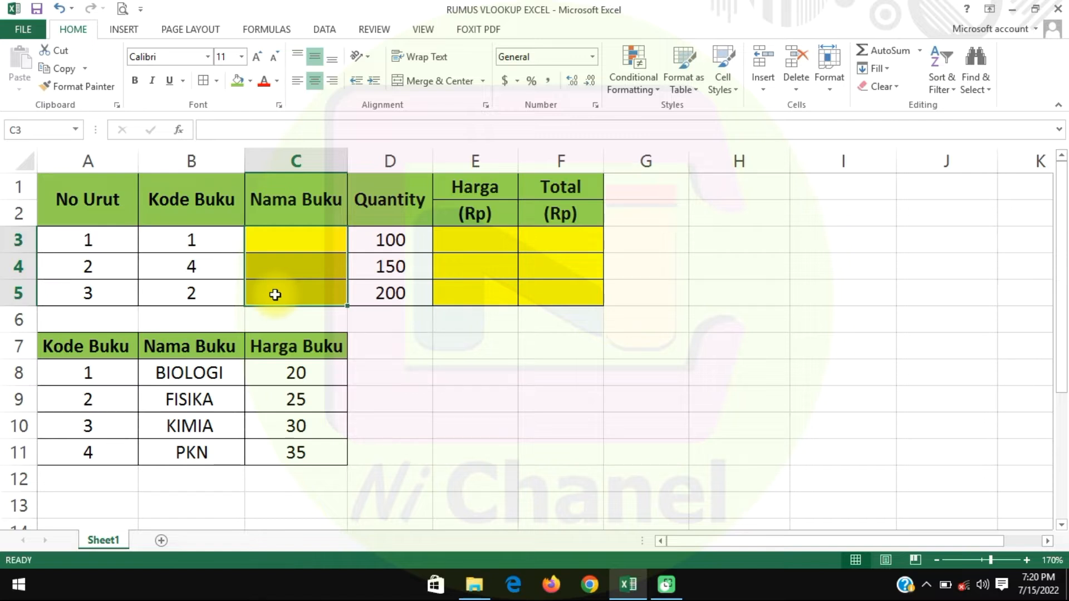
Enter the formula =VLOOKUP(B3,A8:B11,2) in cell C3 to look up the first book name by its code
left_click(293, 241)
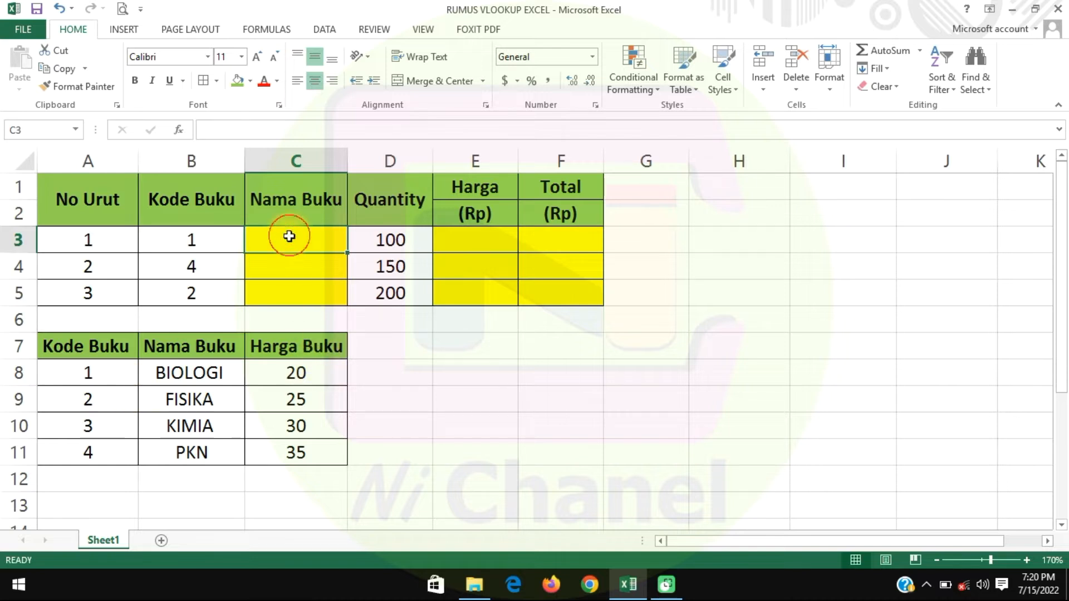
type("=")
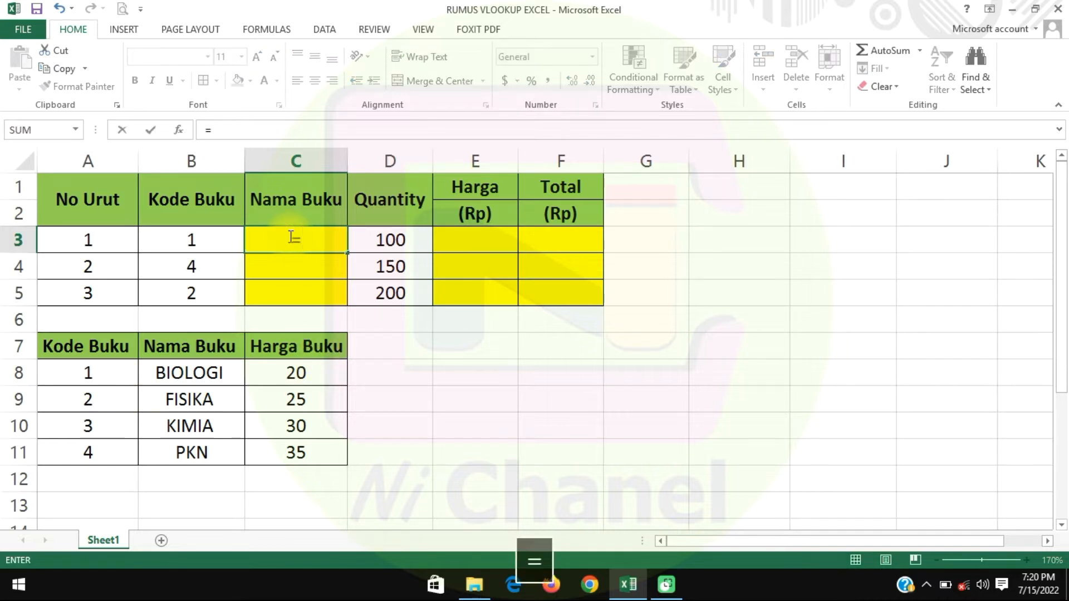
type("VL")
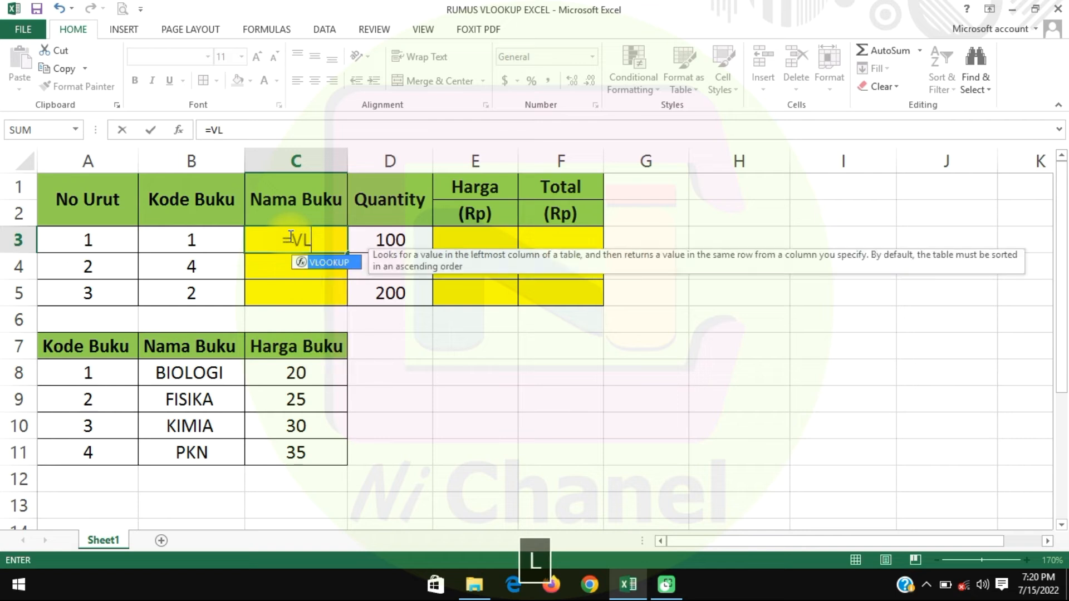
type("OOK")
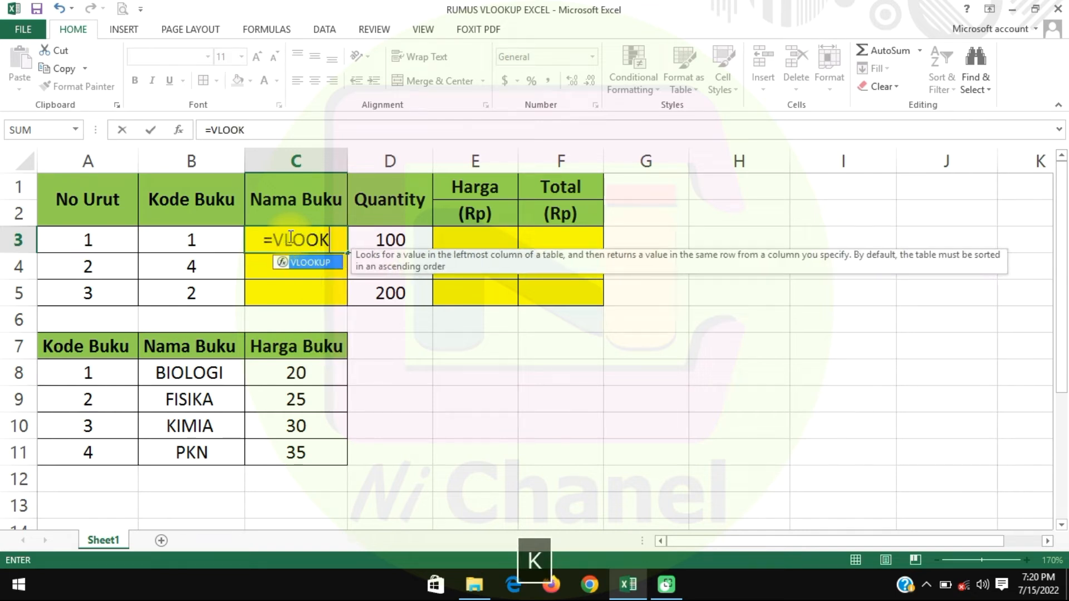
double_click(302, 262)
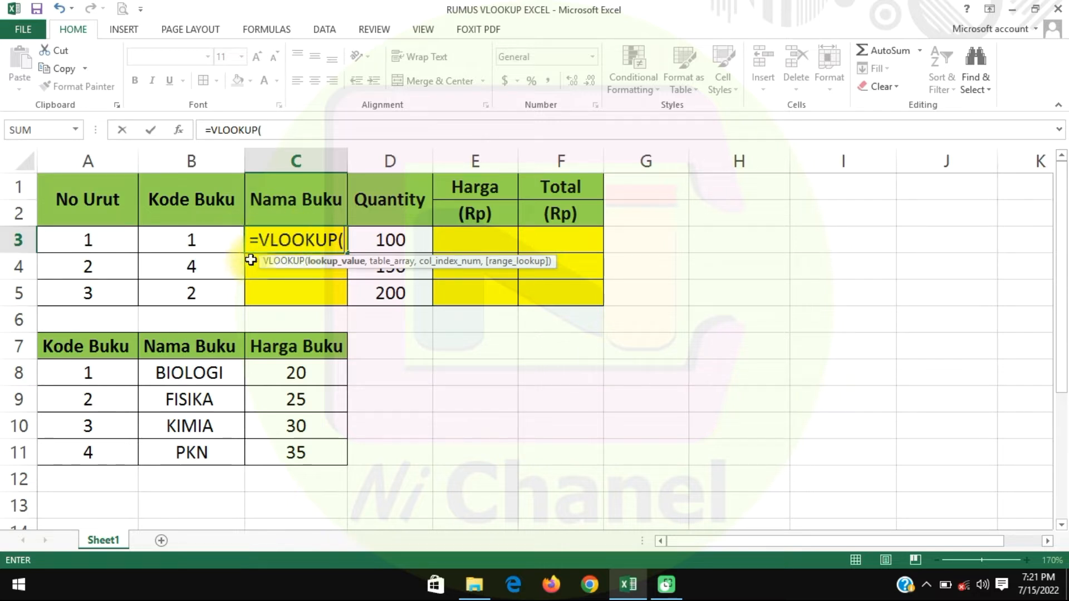
left_click(205, 240)
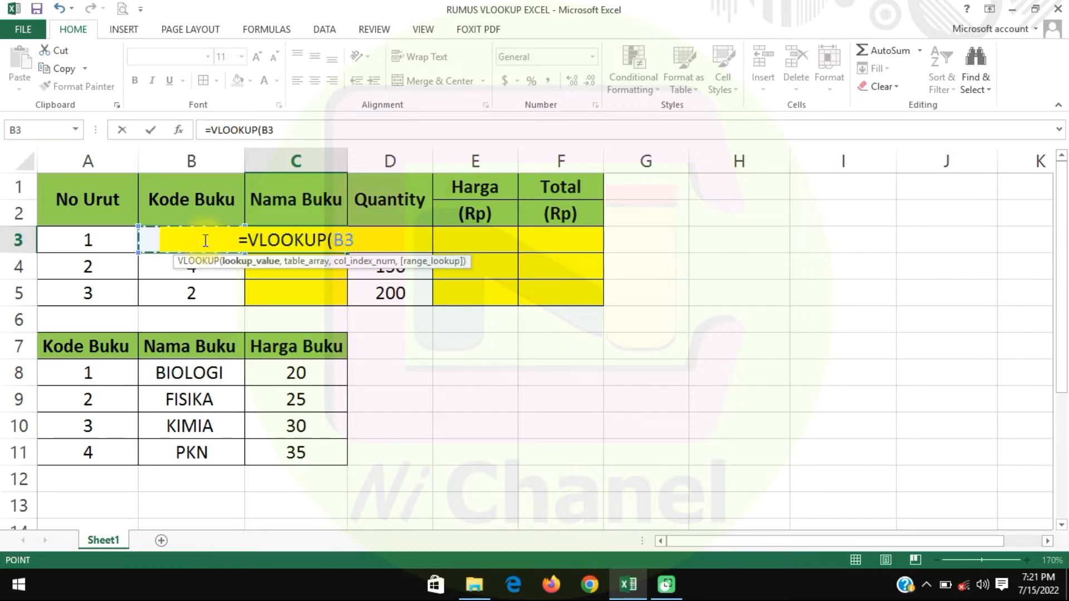
type(",")
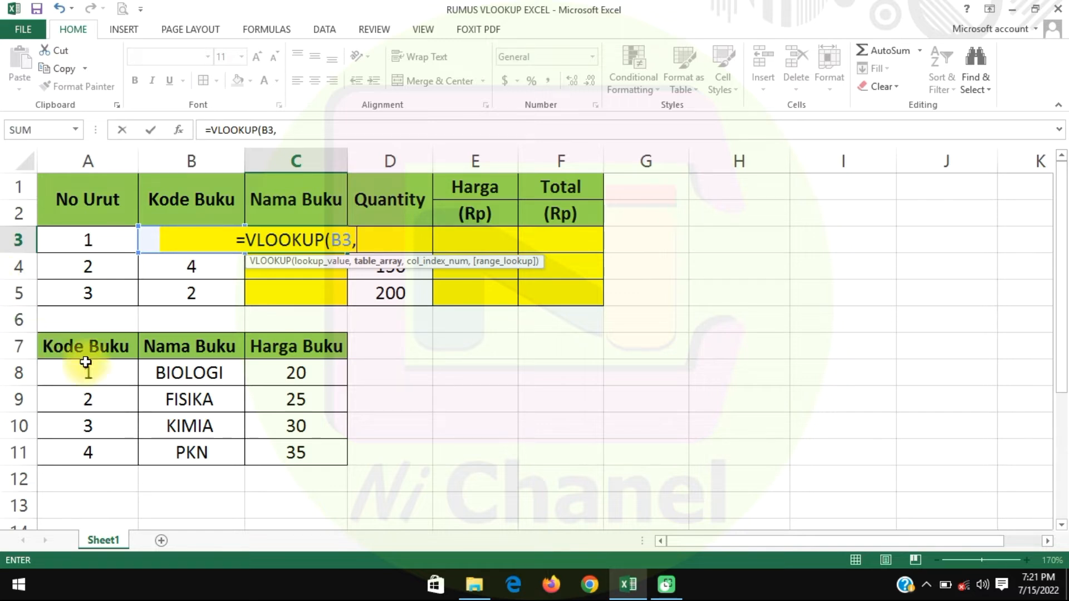
left_click_drag(78, 372, 181, 452)
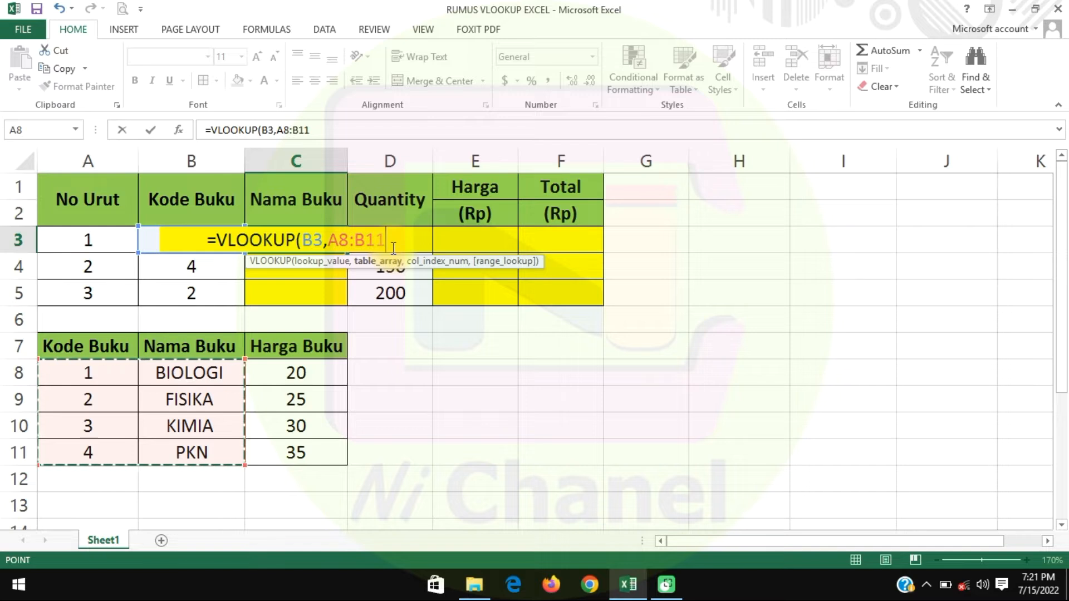
type(",")
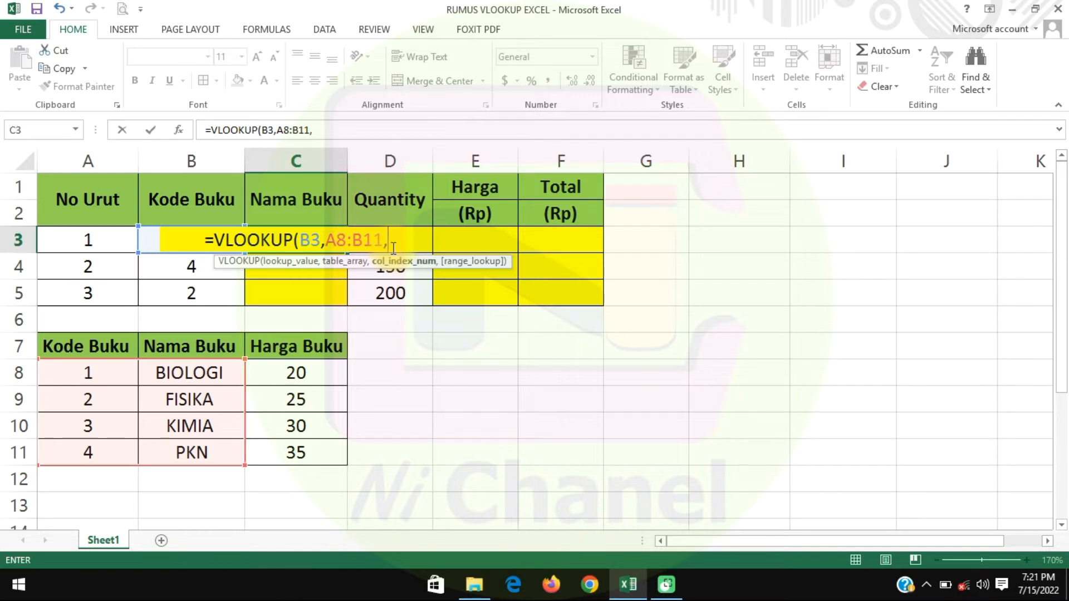
type("2")
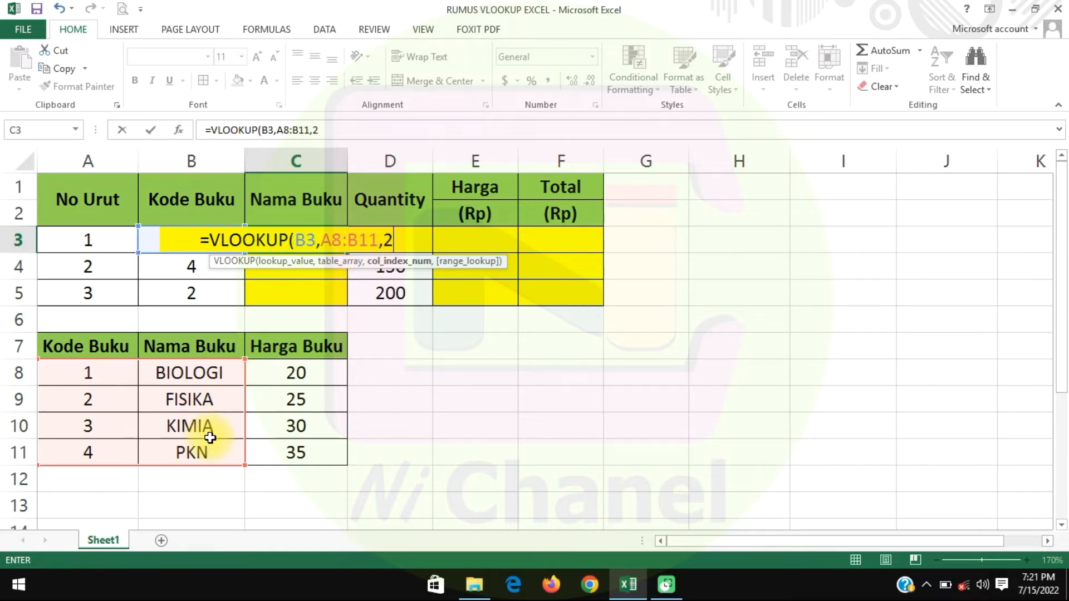
type(")")
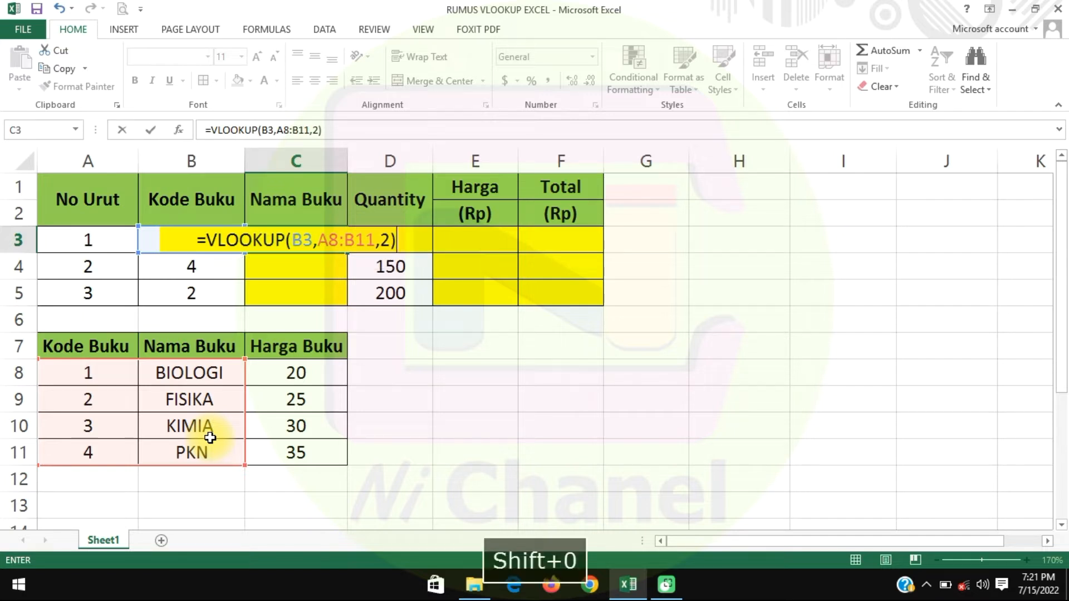
key("Return")
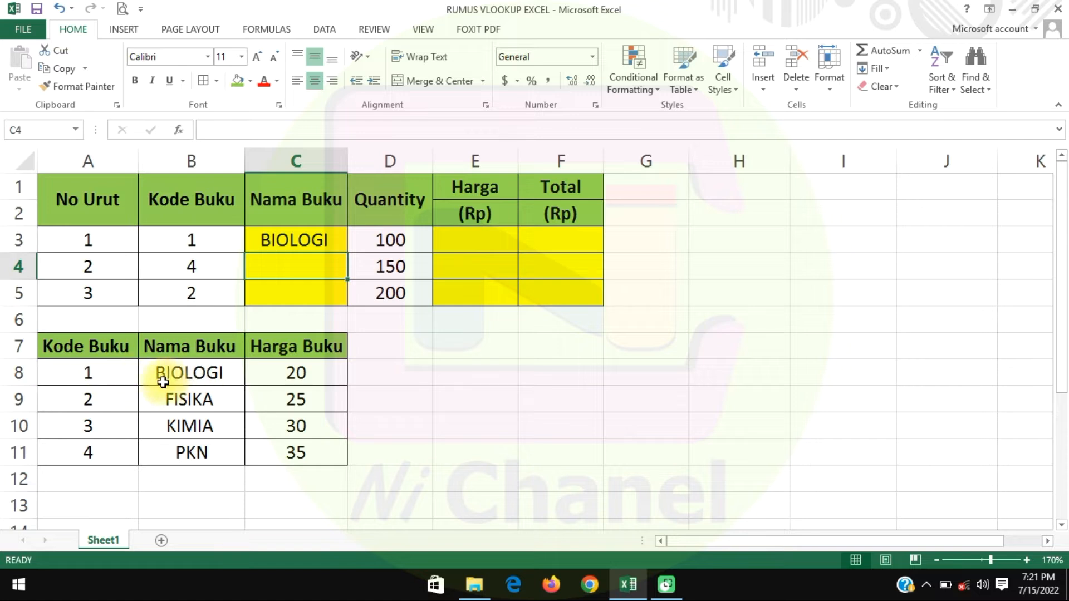
Try to fill the Nama Buku formula from C3 down to C5, and undo the fill
left_click(323, 244)
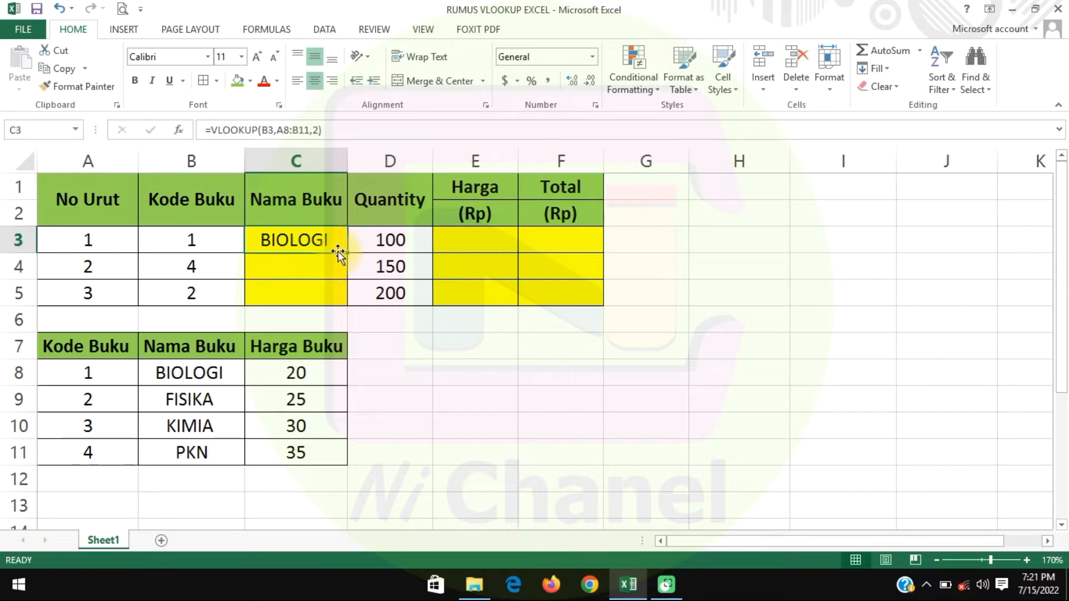
left_click_drag(347, 253, 341, 306)
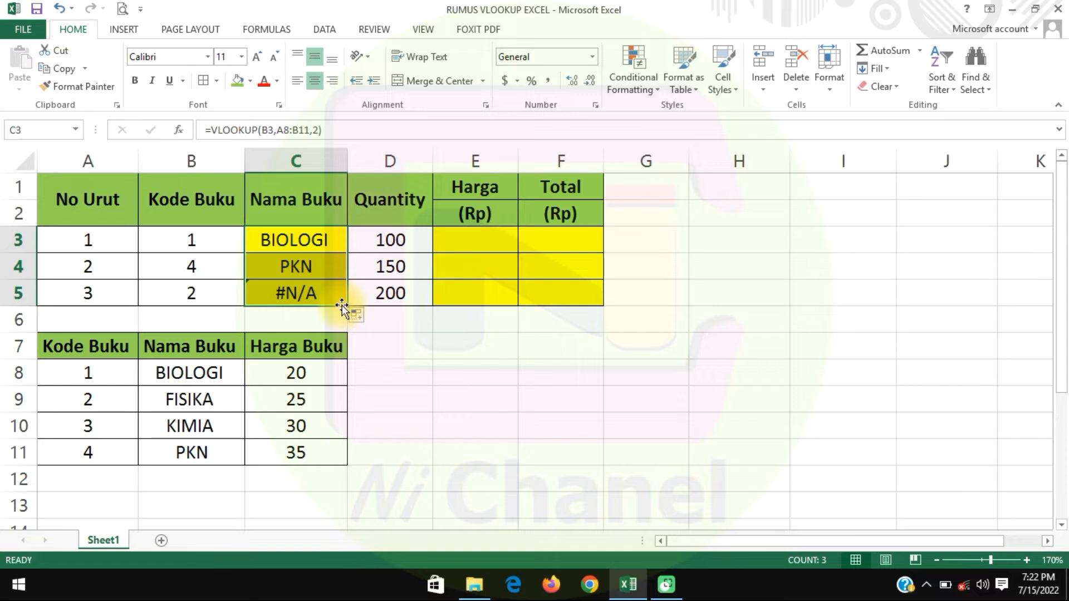
key("ctrl+z")
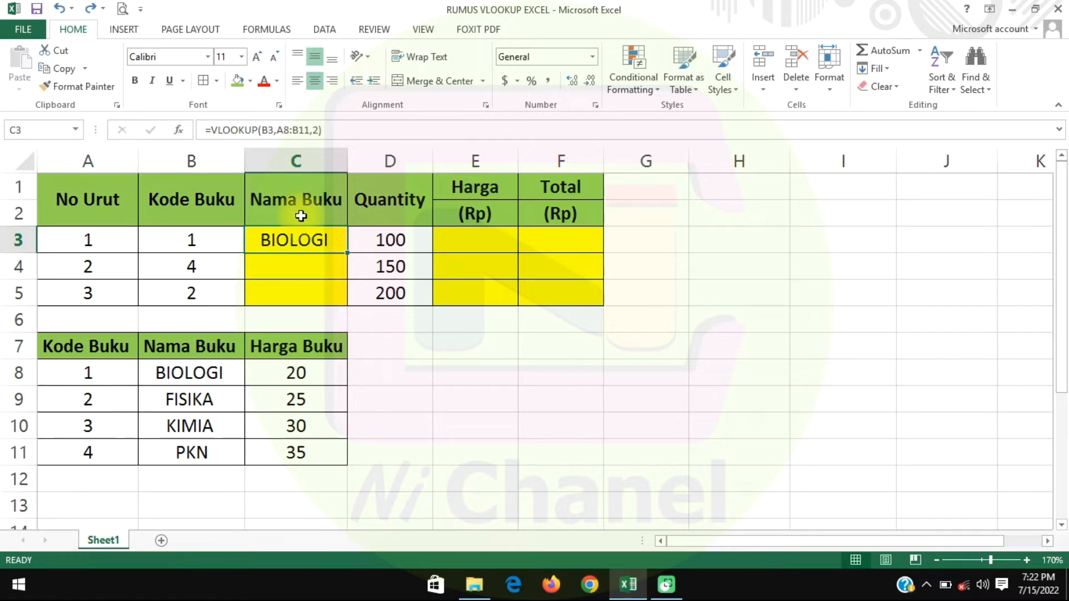
Make the table range in the C3 formula absolute so it reads =VLOOKUP(B3,$A$8:$B$11,2)
left_click(284, 132)
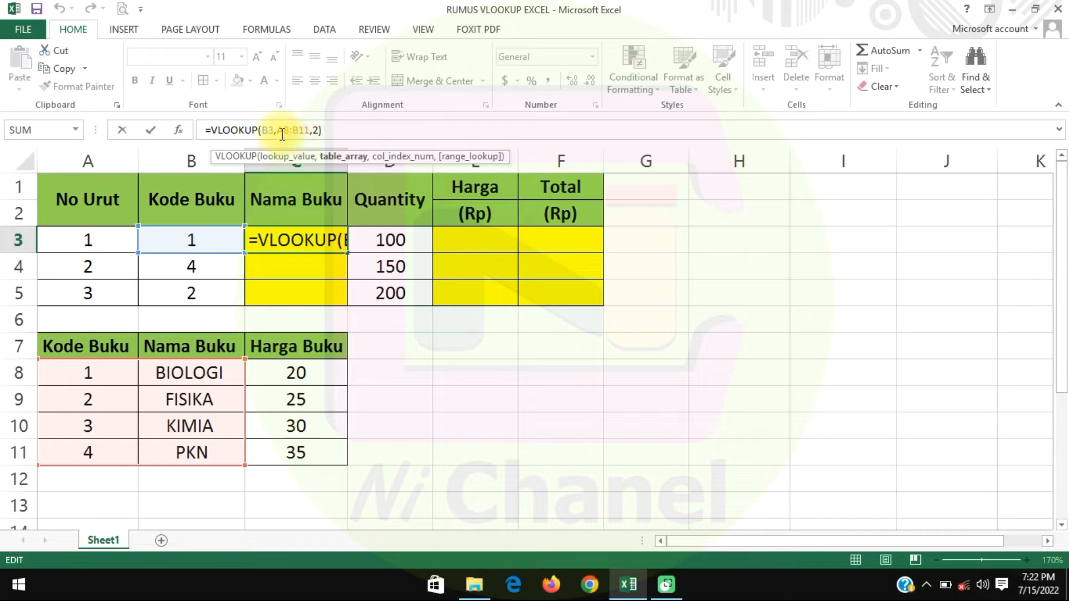
left_click(281, 132)
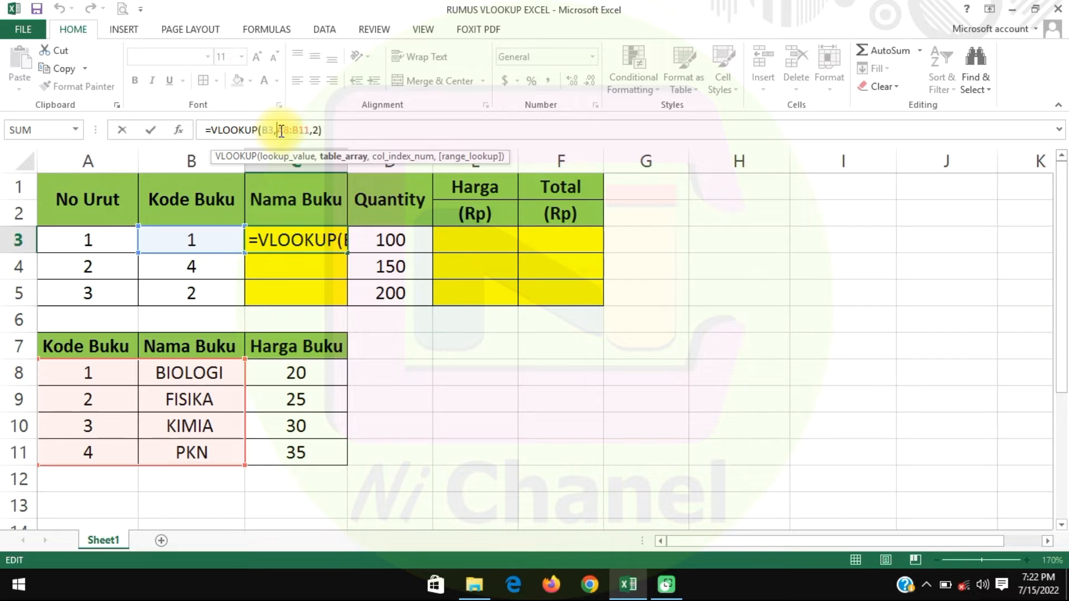
type("$")
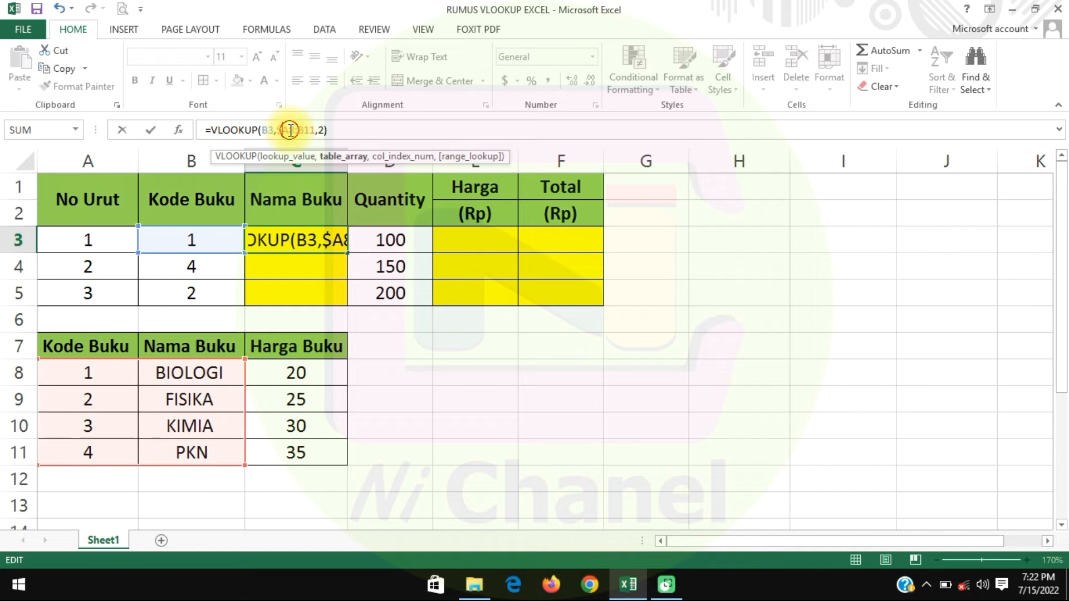
type("$")
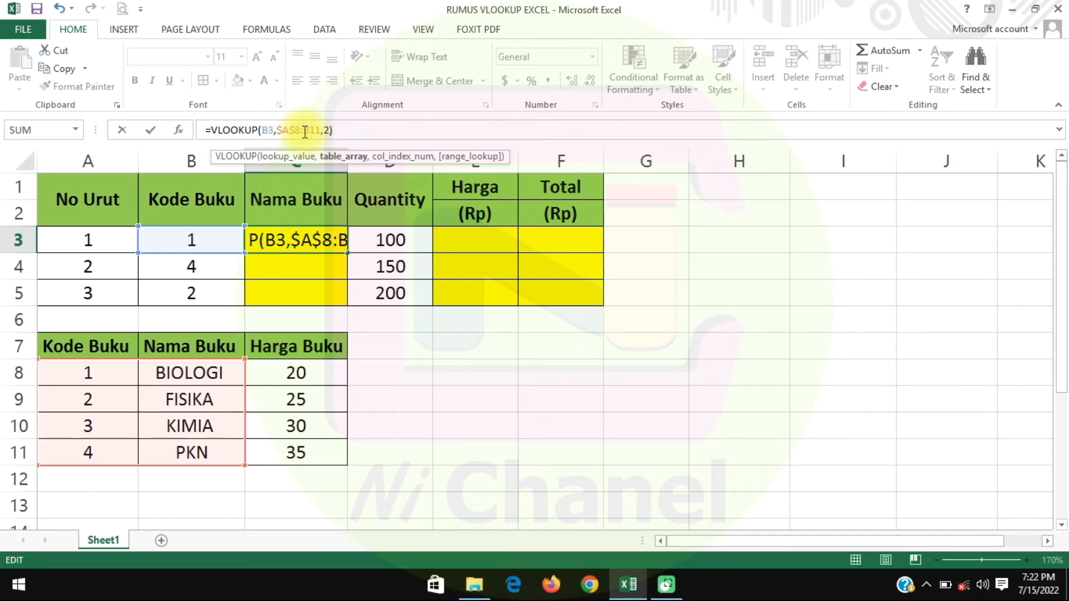
type("$")
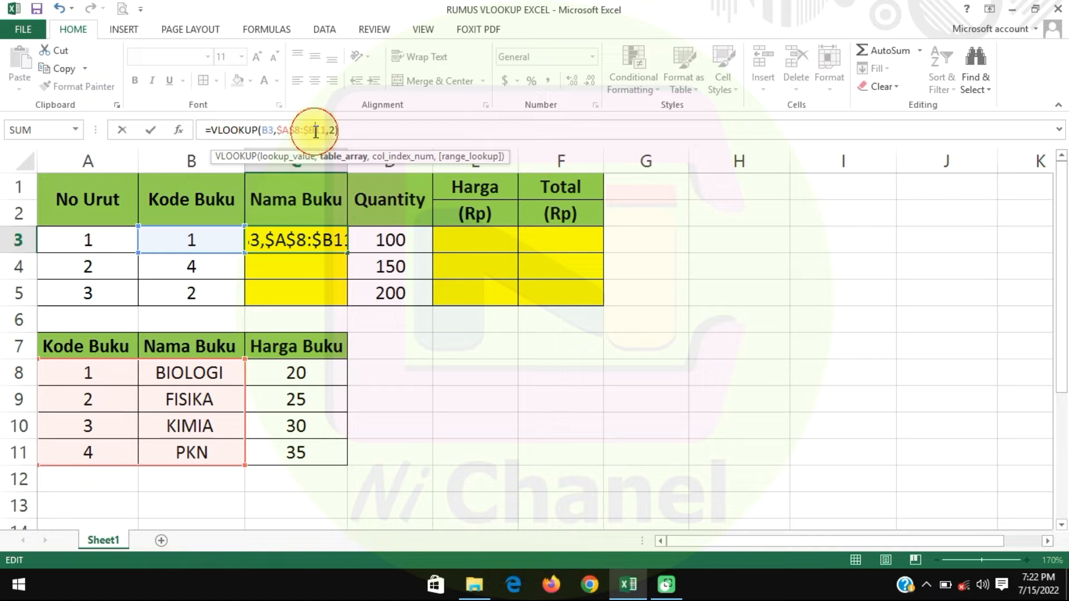
type("$")
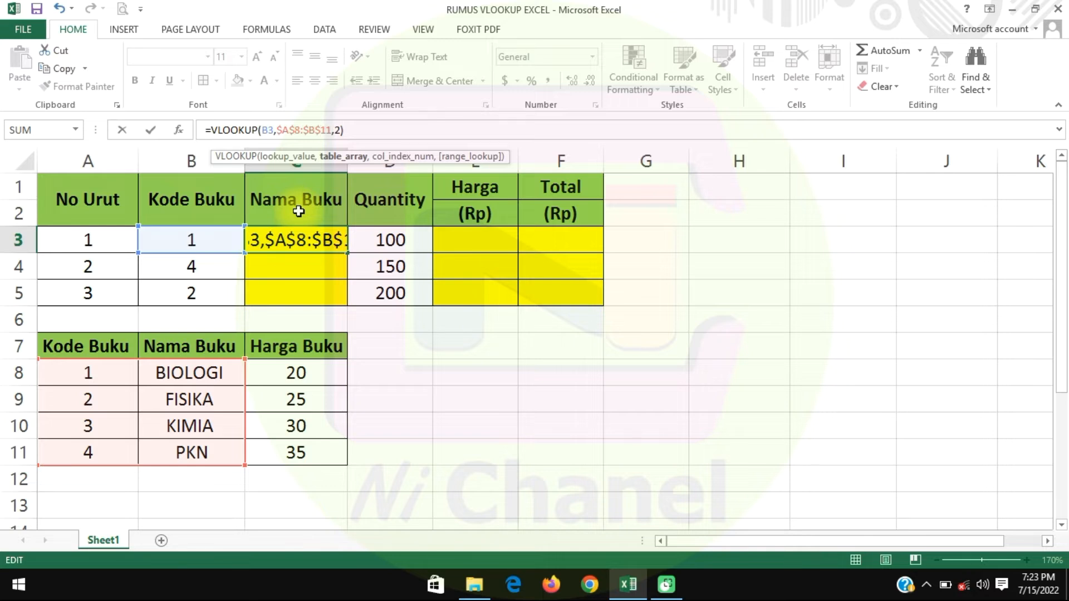
key("Return")
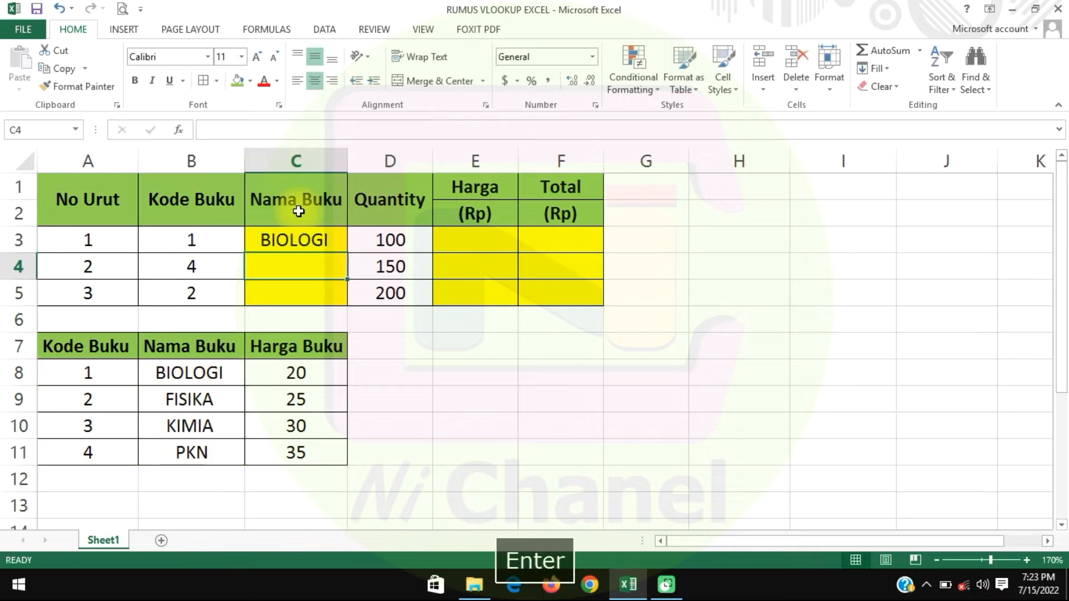
Fill the Nama Buku formula from C3 down to C5 and check the formulas in the filled cells
left_click(334, 233)
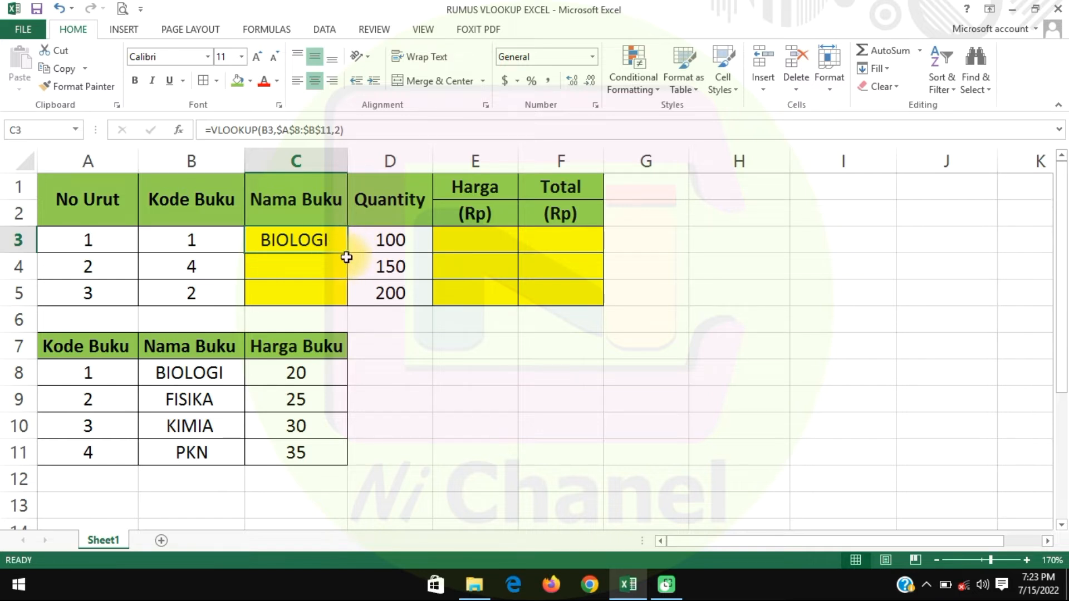
left_click_drag(348, 253, 348, 306)
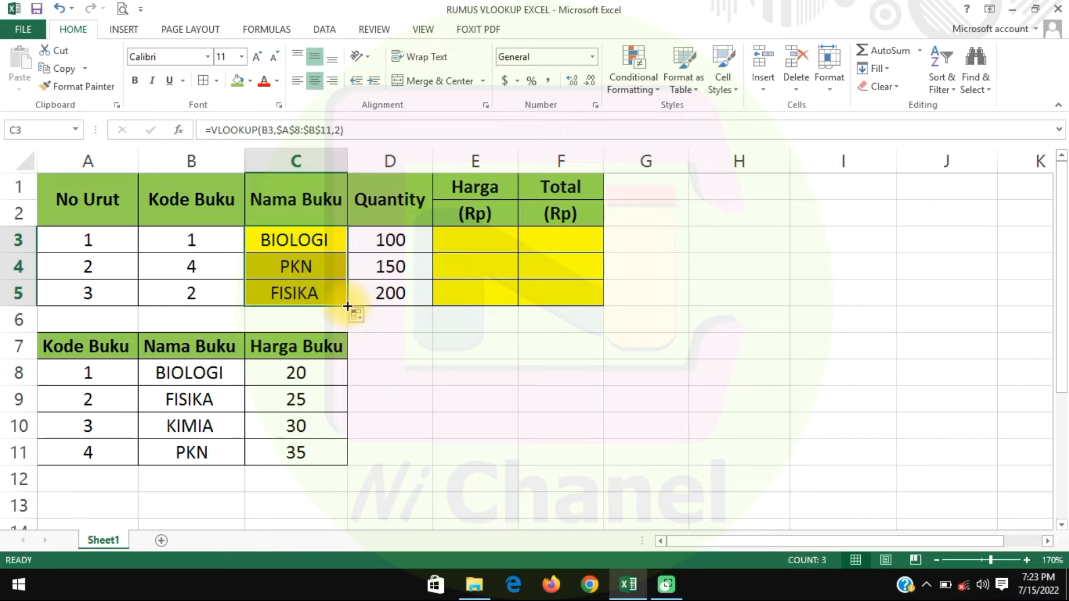
left_click(310, 269)
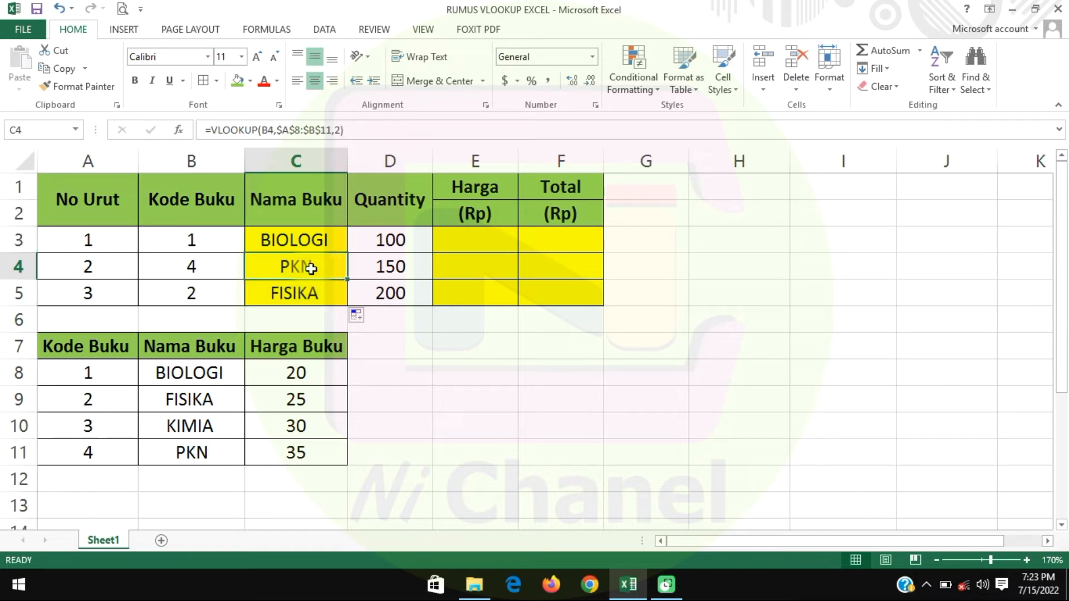
left_click(310, 291)
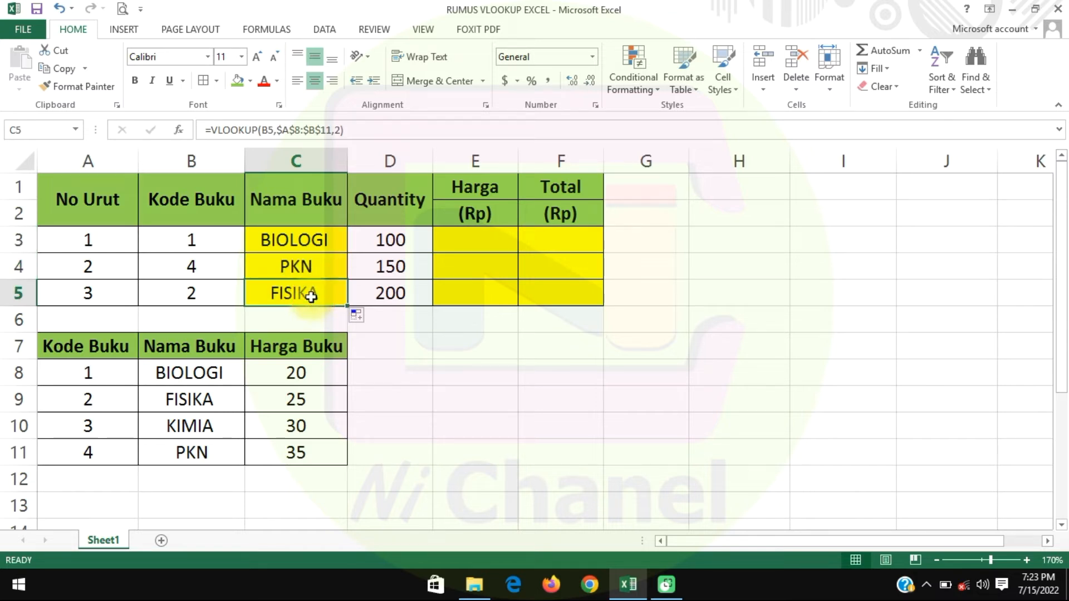
left_click(311, 248)
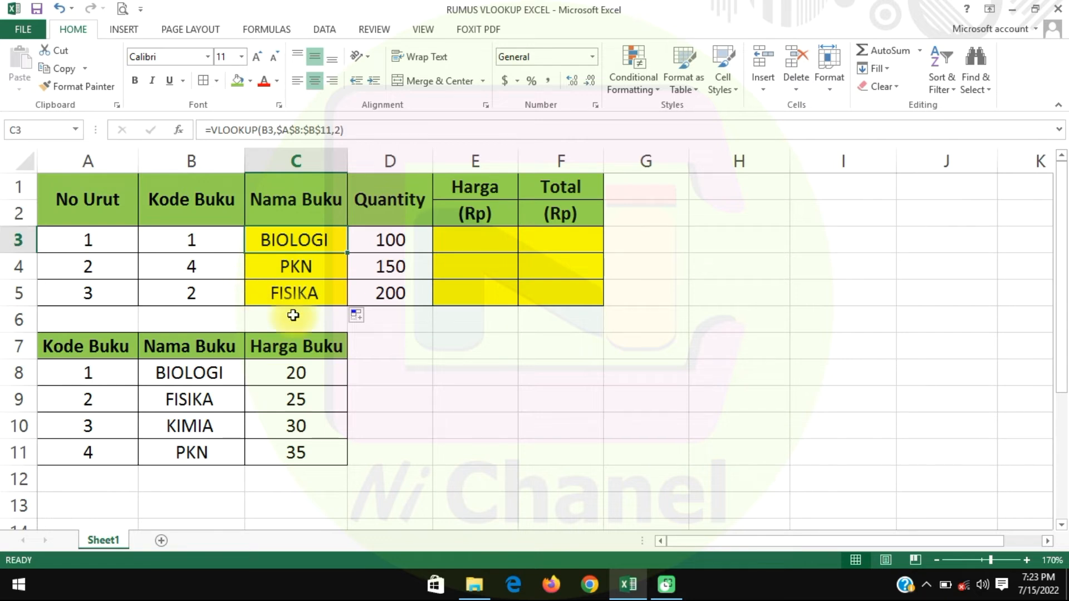
left_click_drag(293, 310, 521, 262)
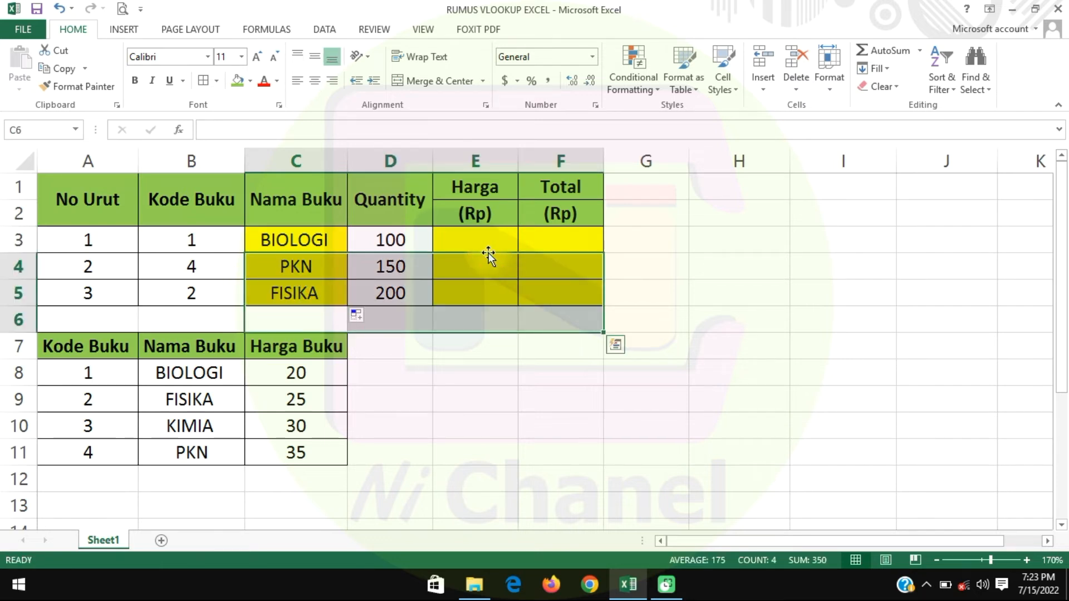
Write the formula =VLOOKUP(C3,B8:C11,2) in cell E3 to look up the first book's price by its name
left_click(481, 239)
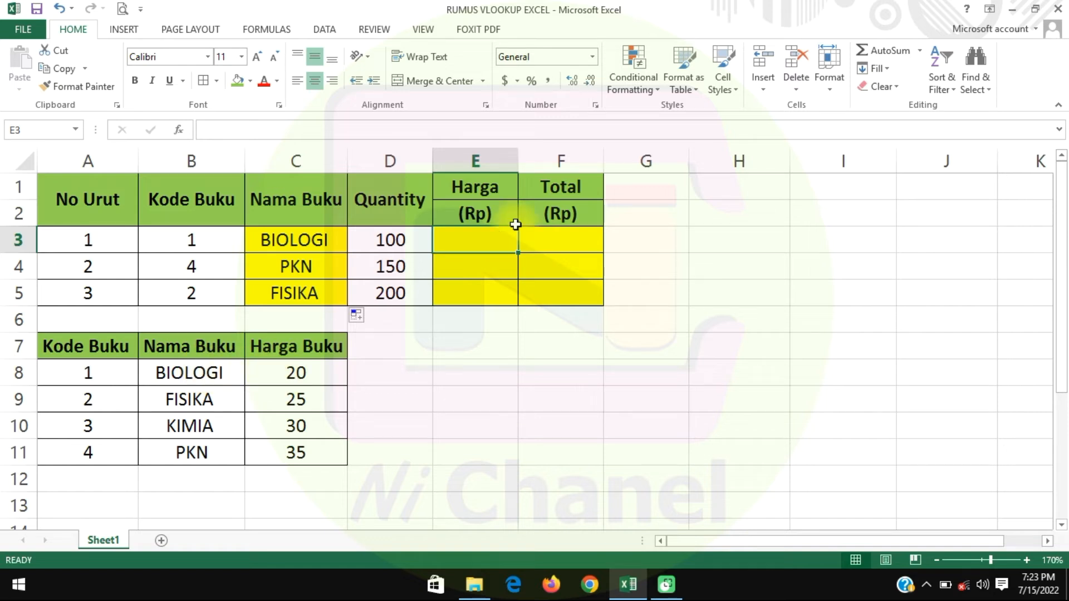
type("=VL")
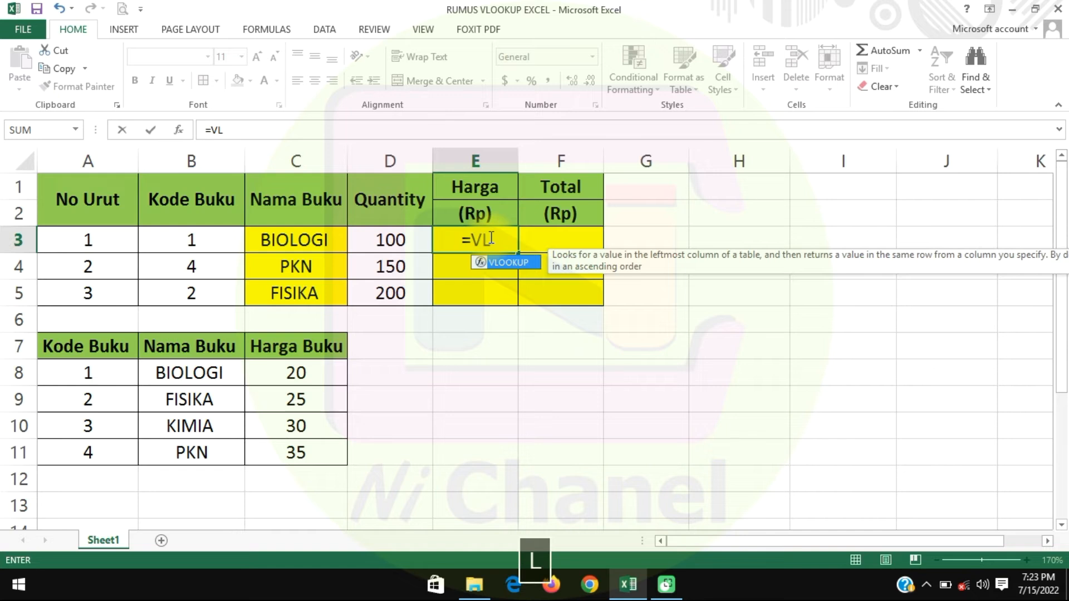
double_click(493, 262)
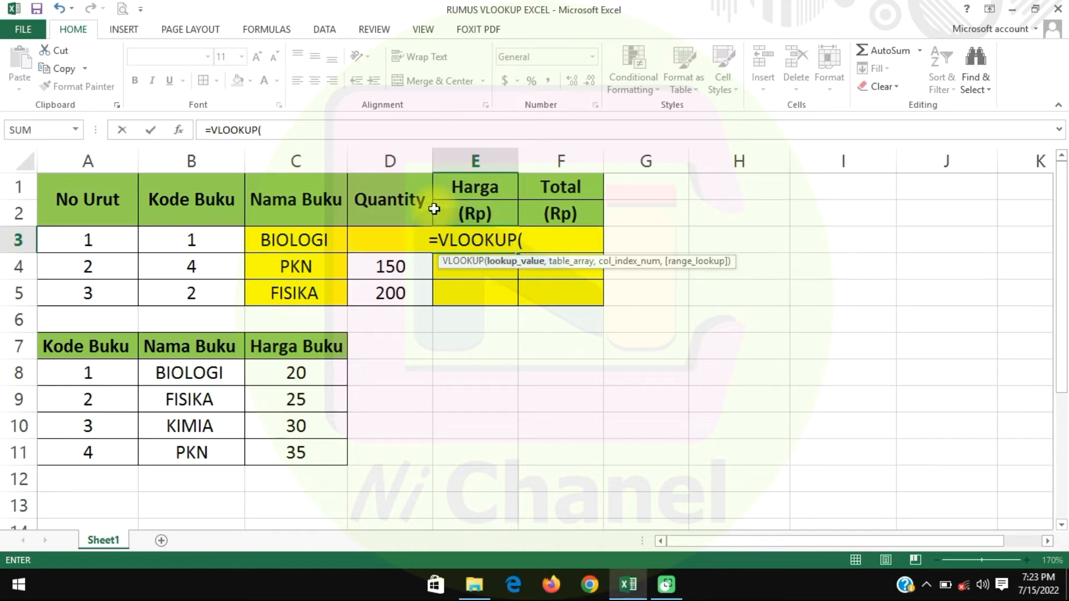
left_click(301, 242)
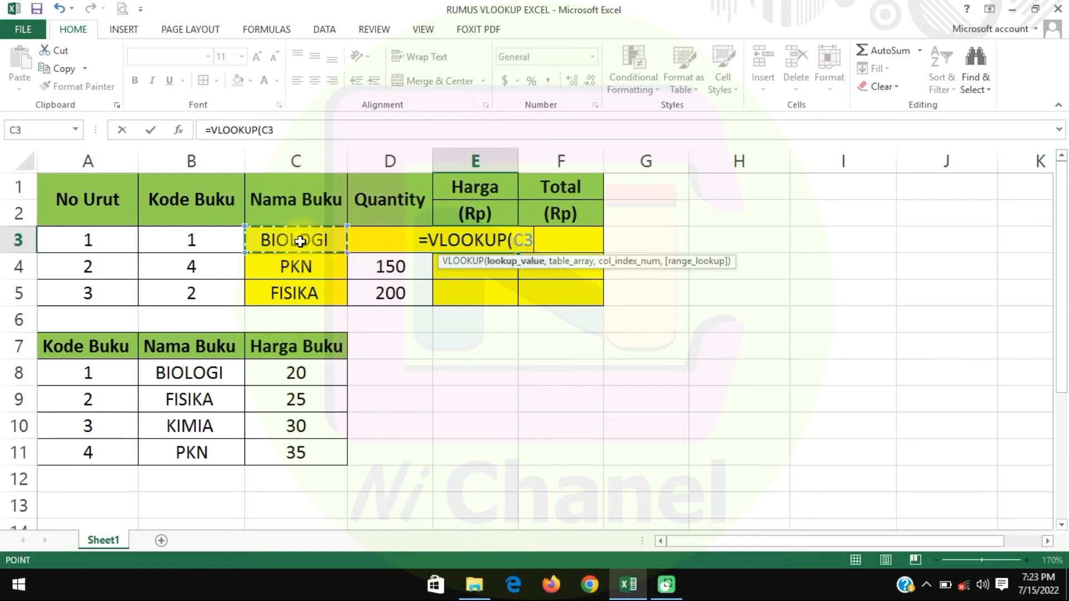
type(",")
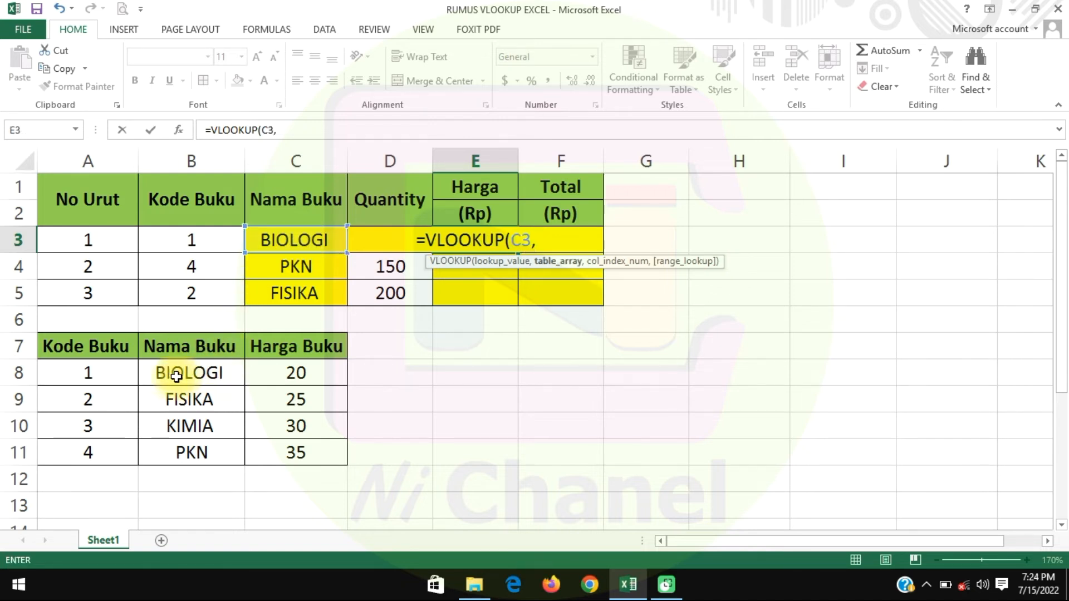
left_click_drag(205, 371, 292, 453)
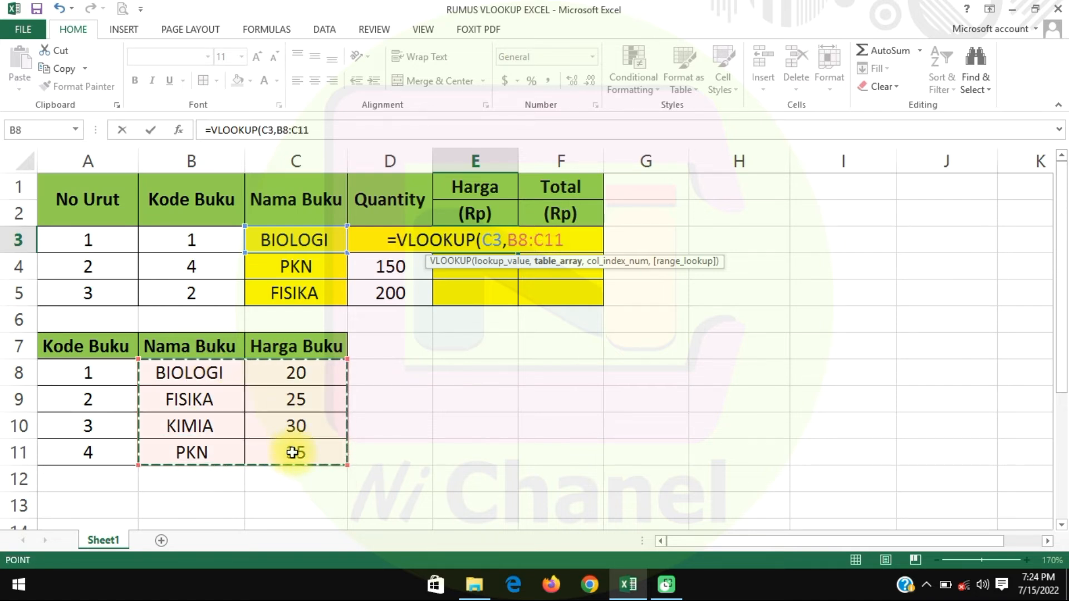
type(",2")
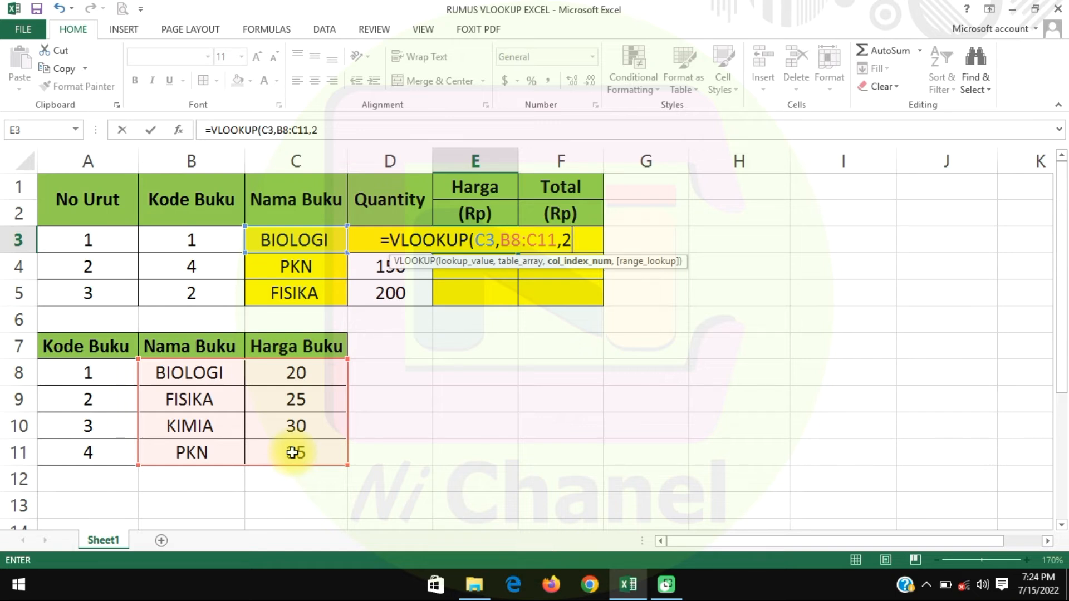
type(")")
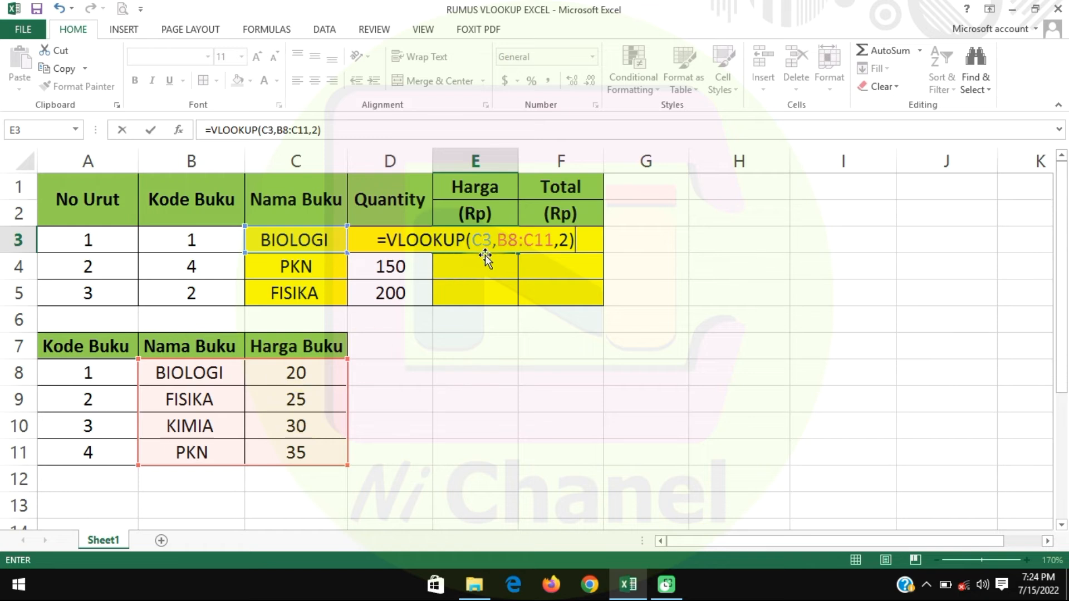
Make the table range in the E3 formula absolute so it reads =VLOOKUP(C3,$B$8:$C$11,2)
left_click(498, 240)
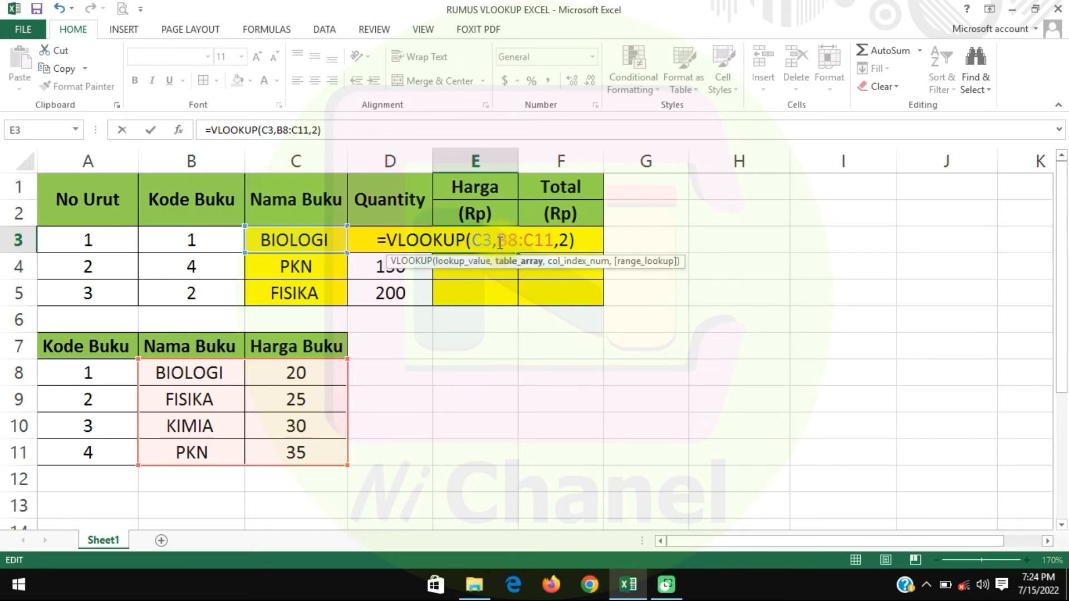
type("$")
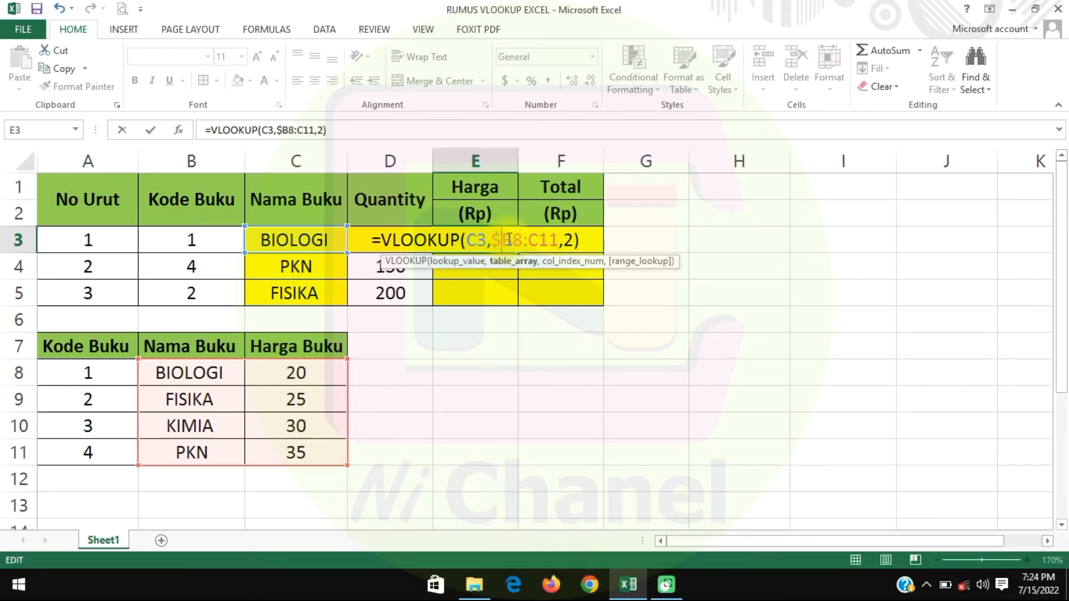
left_click(510, 240)
type("$")
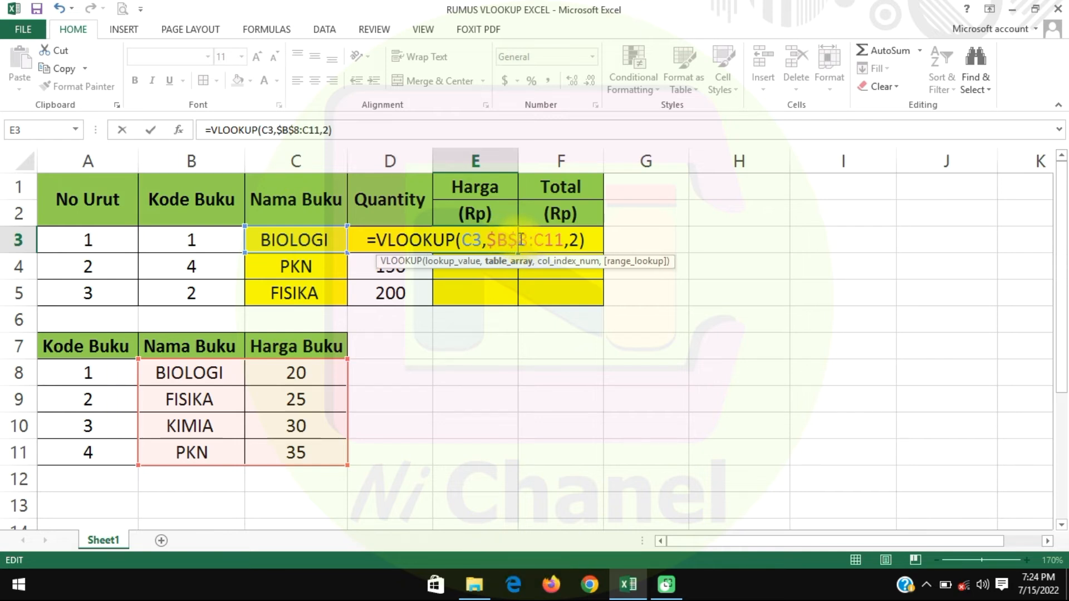
left_click(531, 240)
type("$")
left_click(548, 240)
type("$C$")
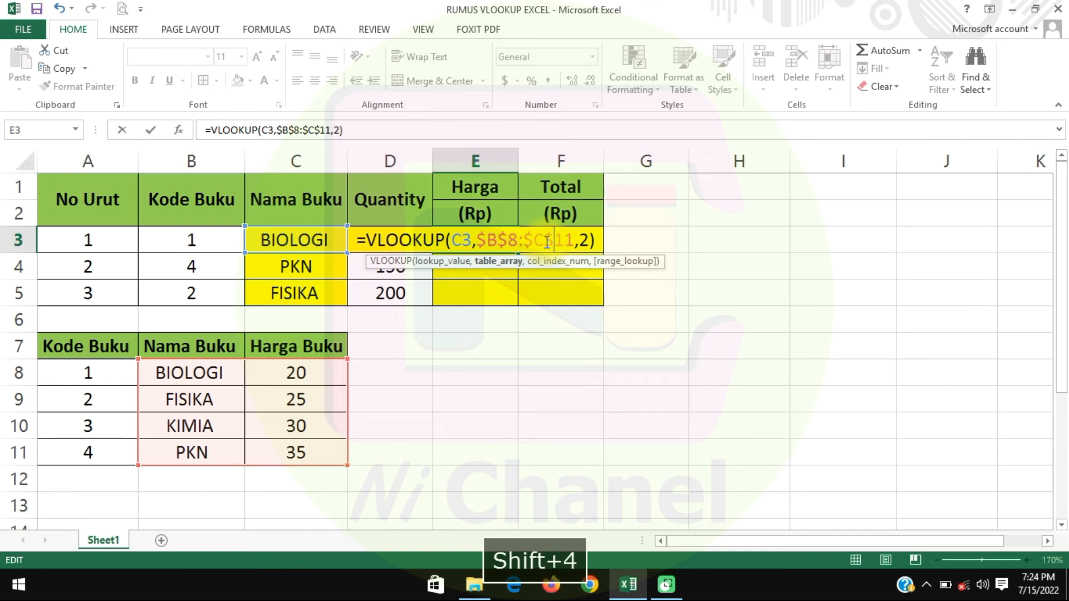
key("Return")
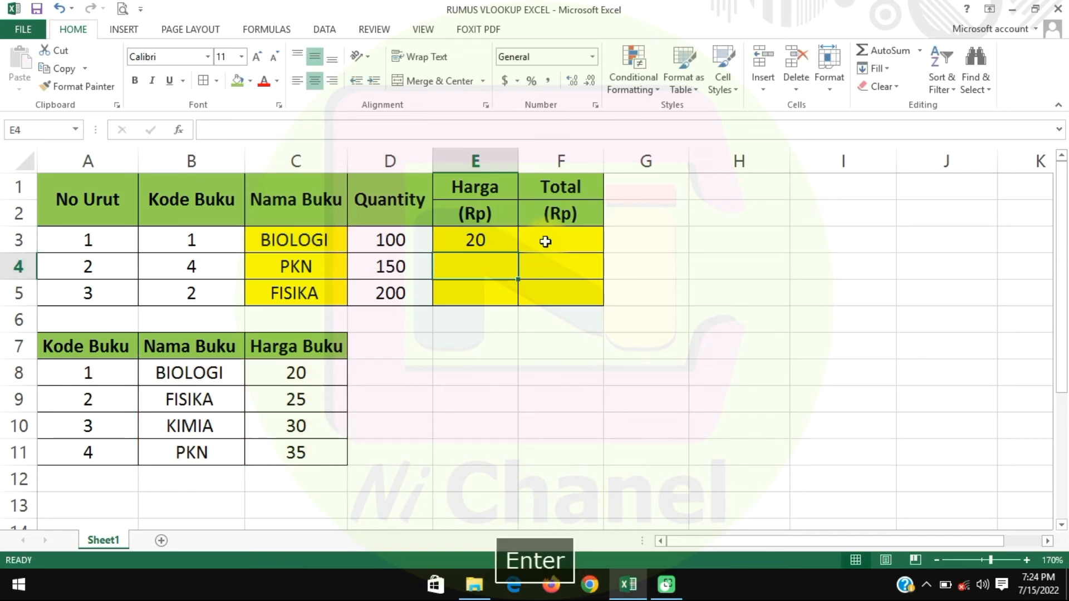
Fill the Harga formula from E3 down to E5 and check the formulas in the filled cells
left_click(498, 240)
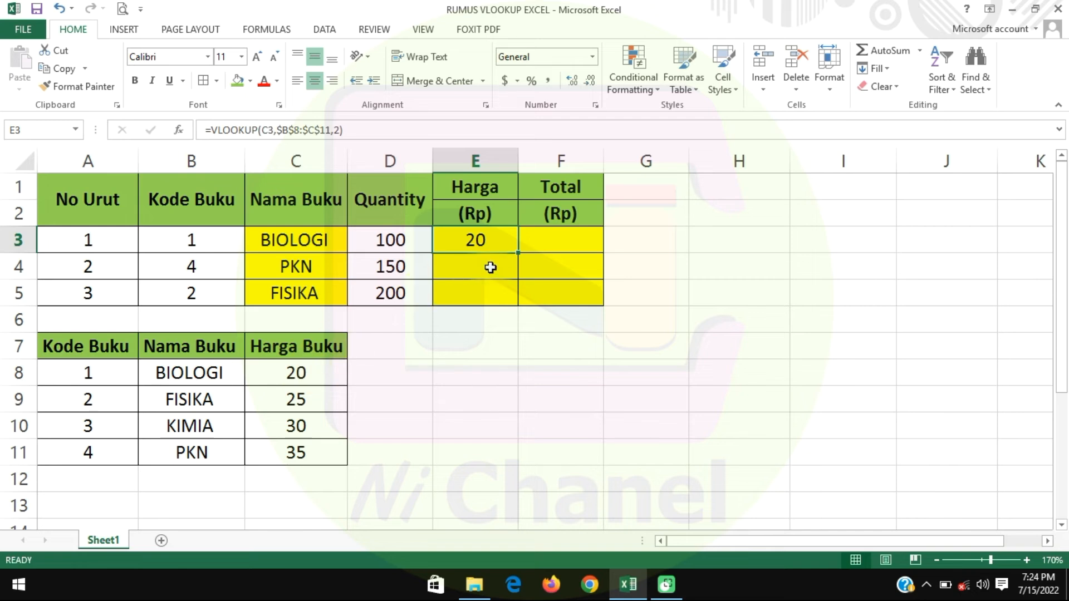
left_click_drag(521, 253, 517, 307)
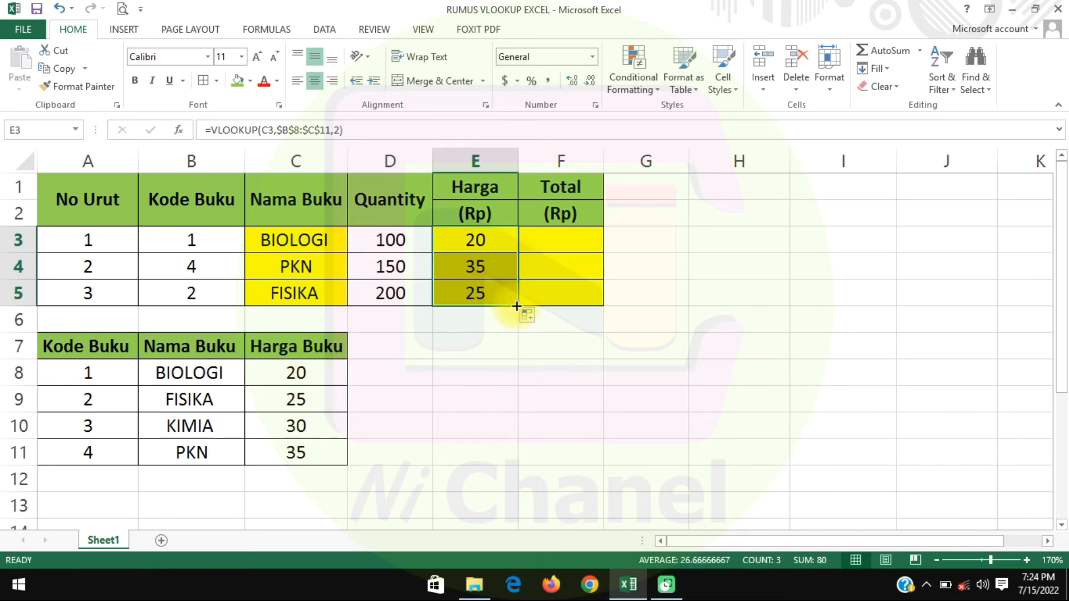
left_click(483, 267)
left_click(476, 292)
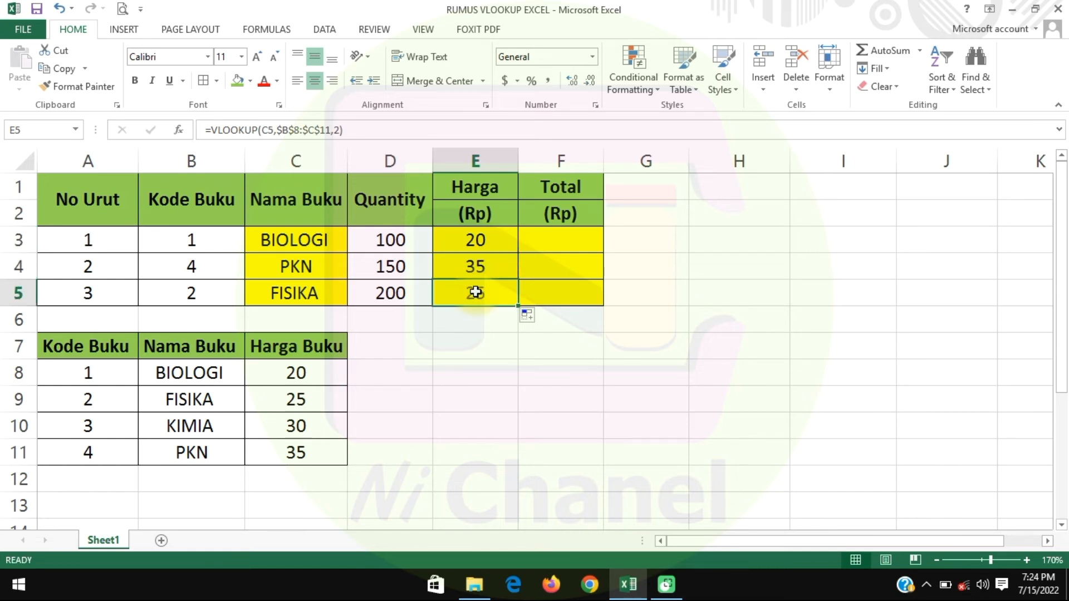
Enter the formula =D3*E3 in cell F3 to multiply the first book's quantity by its price
left_click(544, 246)
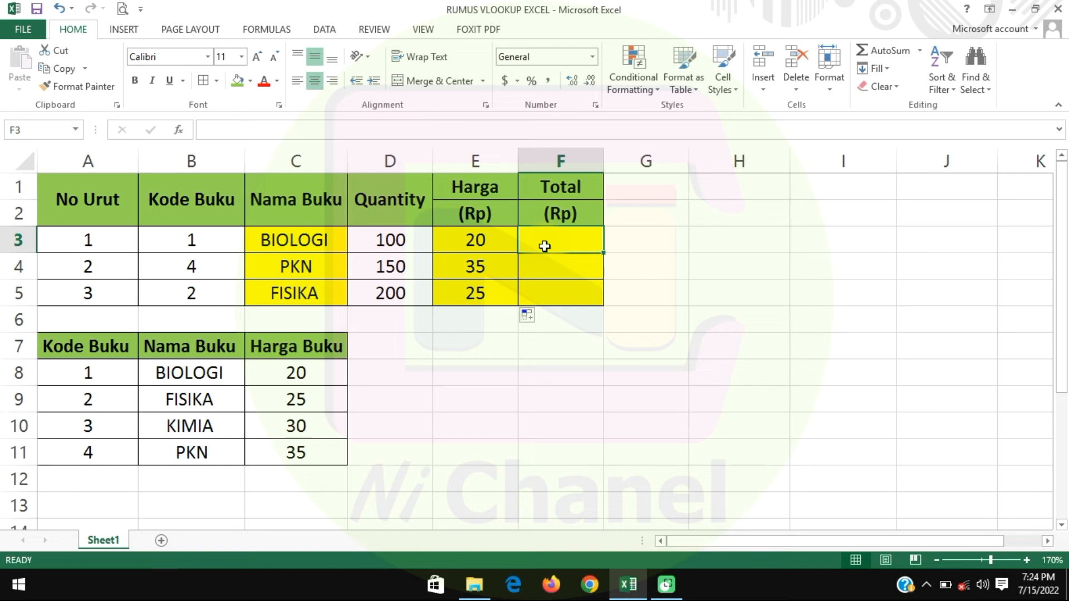
type("=")
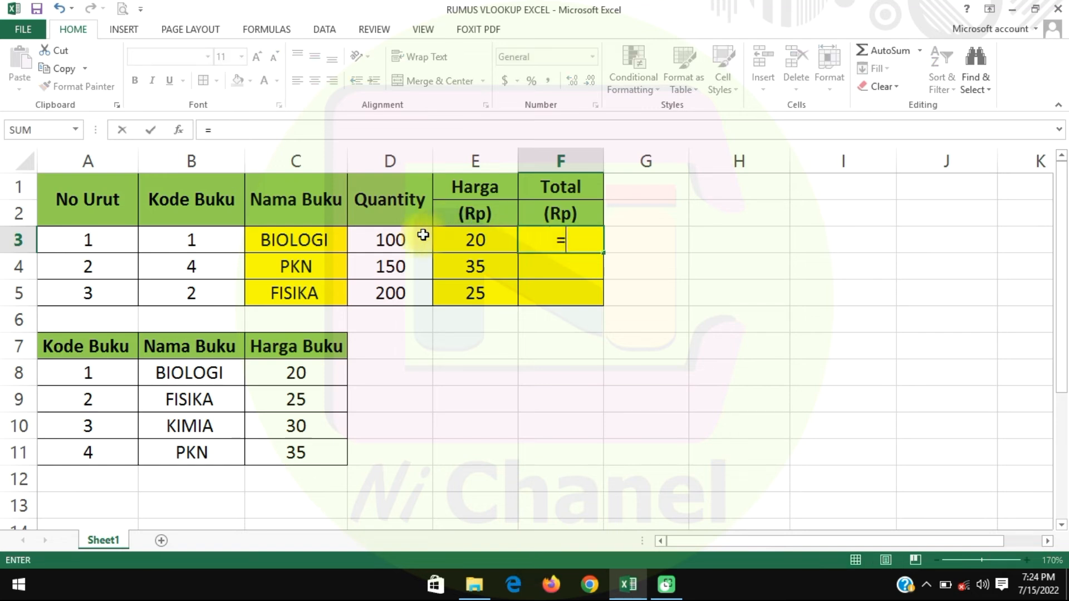
left_click(404, 241)
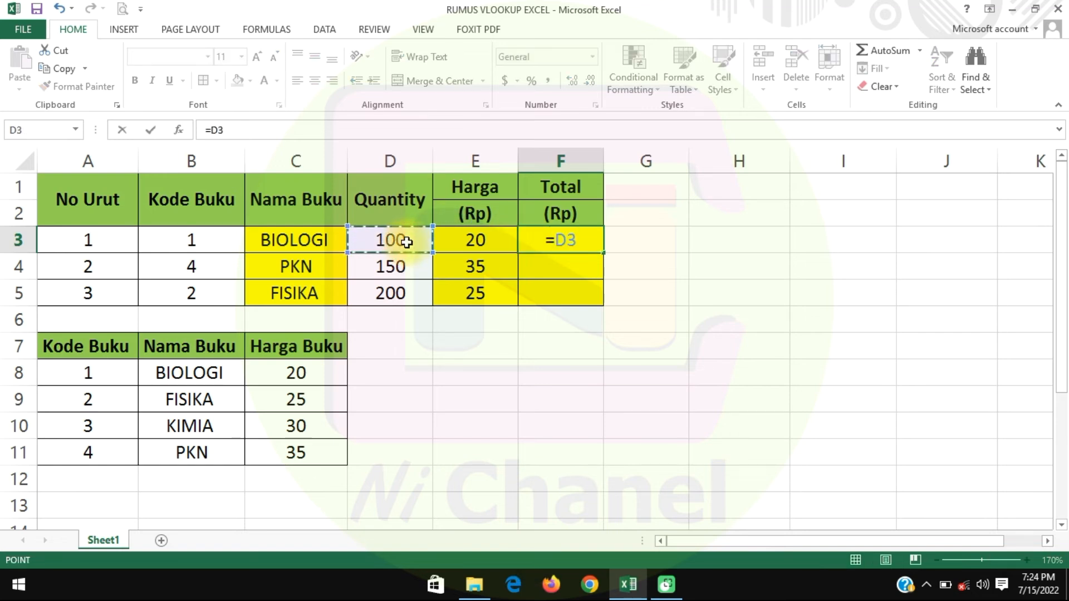
type("*")
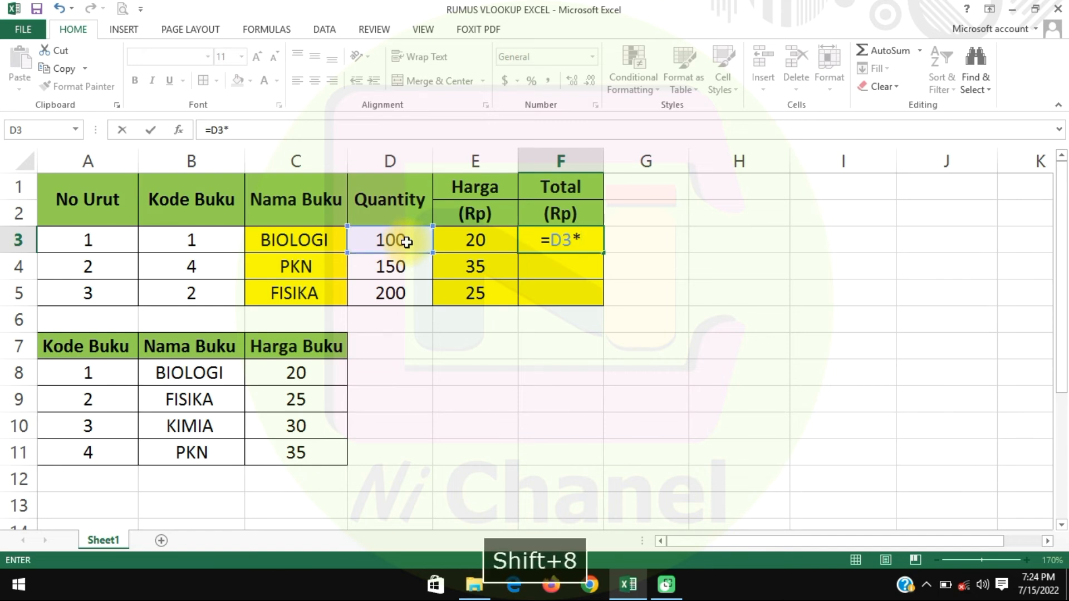
left_click(453, 251)
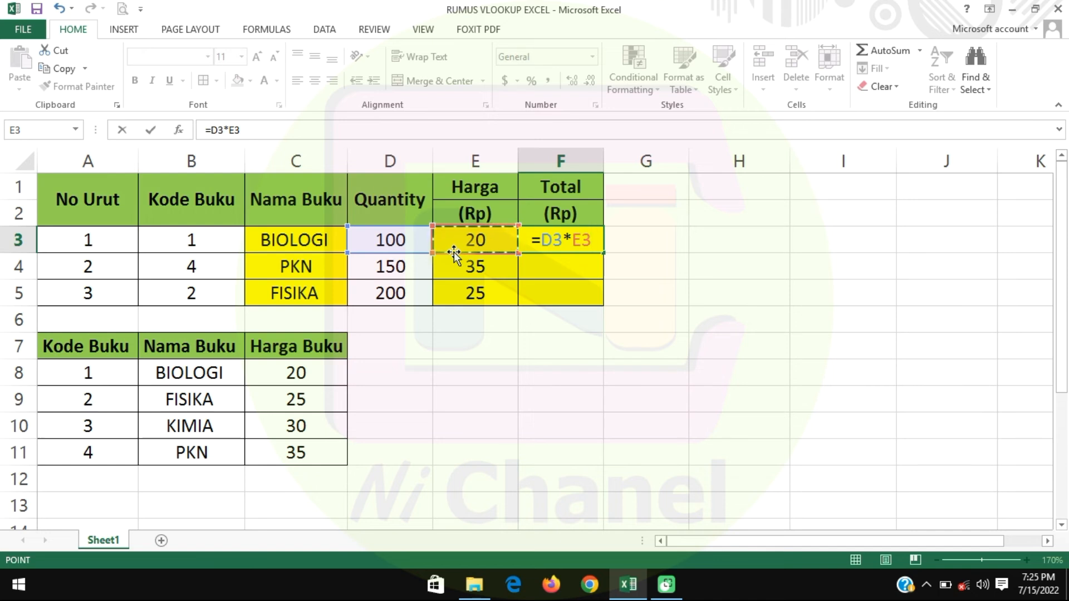
key("Return")
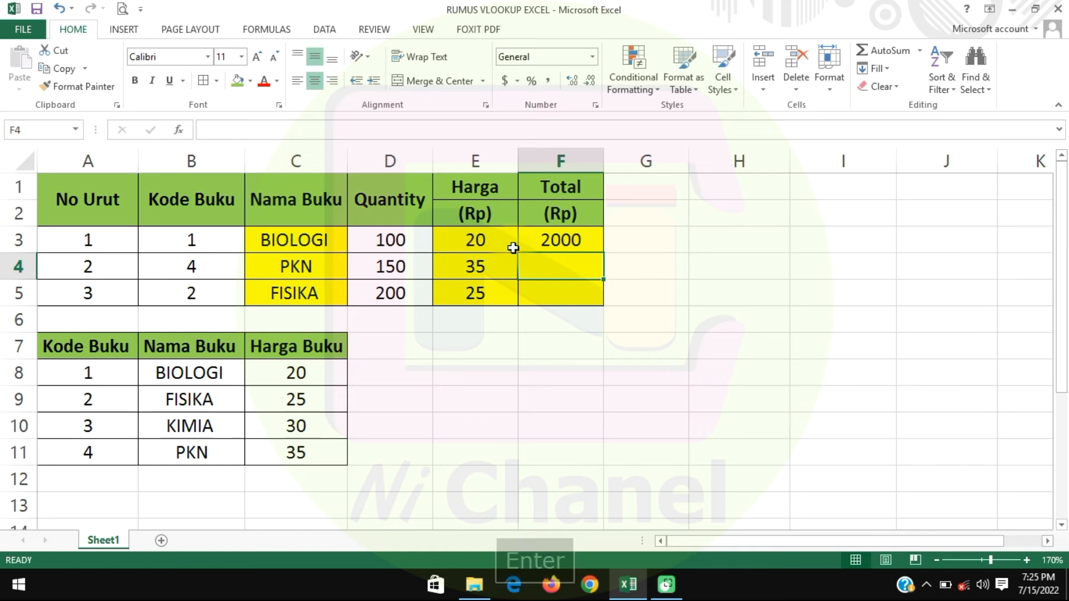
Fill the Total formula from F3 down to F5
left_click(543, 242)
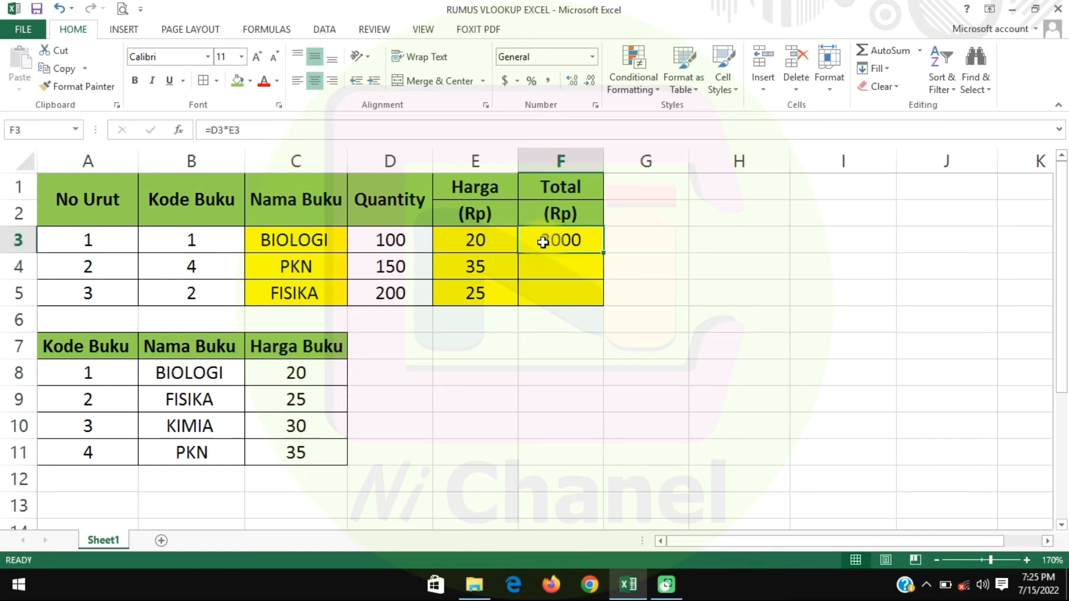
left_click_drag(604, 253, 609, 299)
left_click(564, 341)
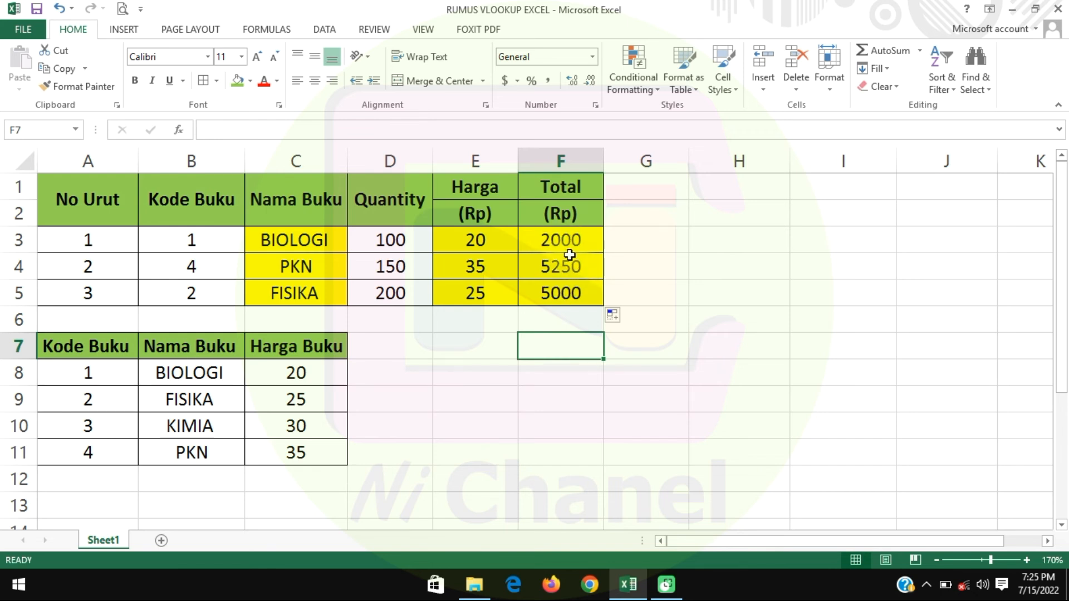
Format the totals in F3:F5 as Number with the 1000 separator and 0 decimal places
left_click_drag(552, 238, 551, 284)
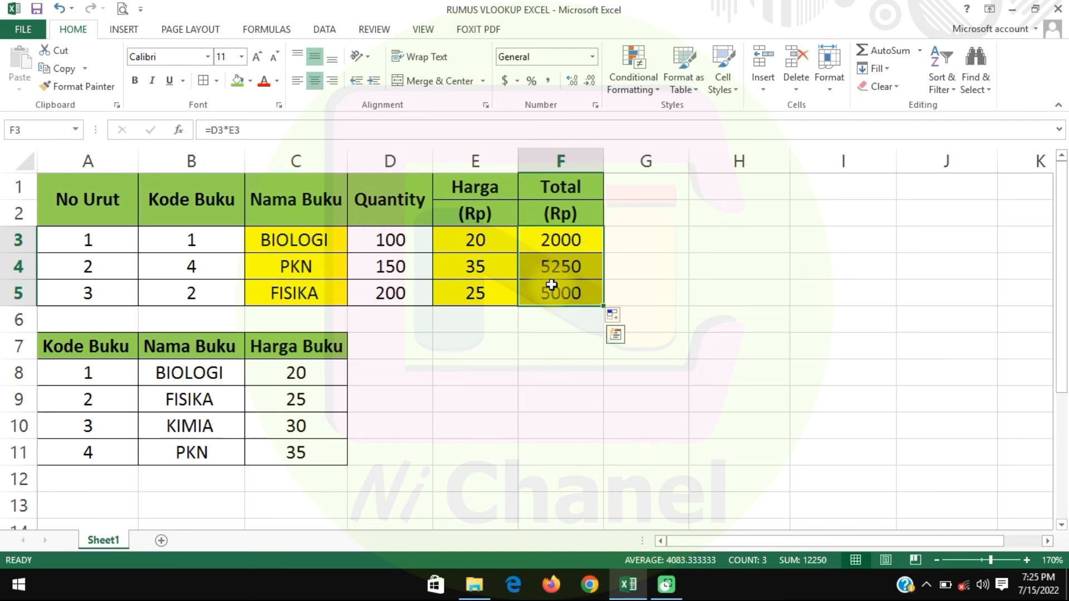
key("ctrl+1")
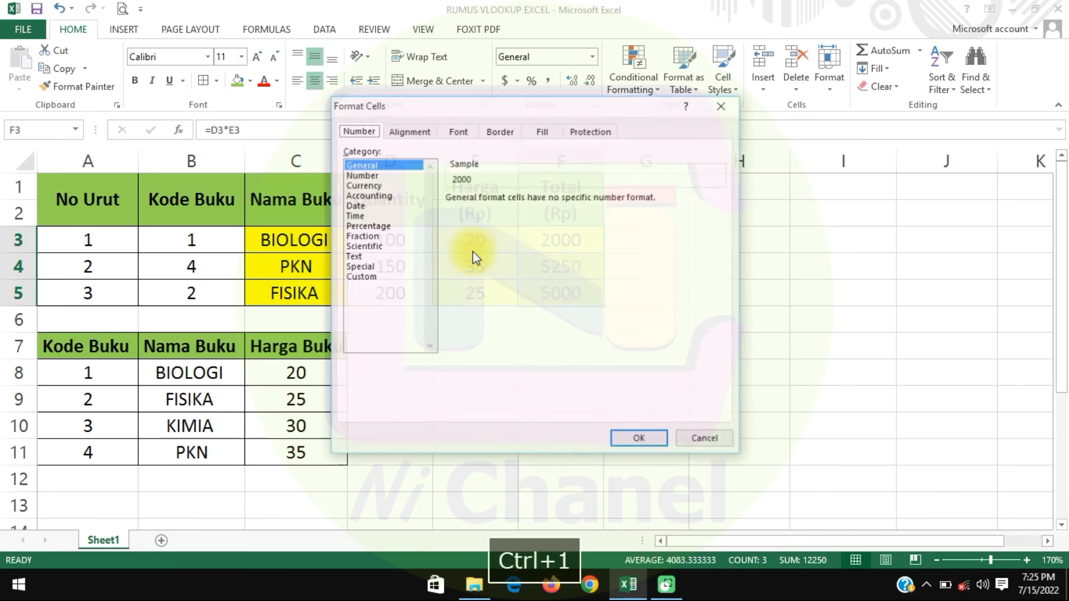
left_click(374, 176)
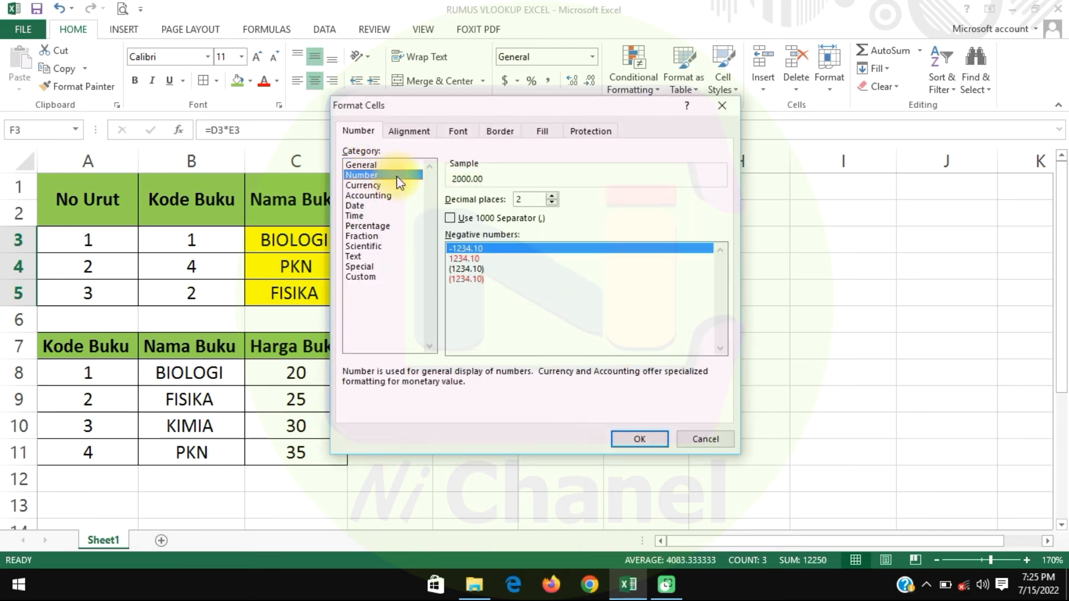
left_click(449, 218)
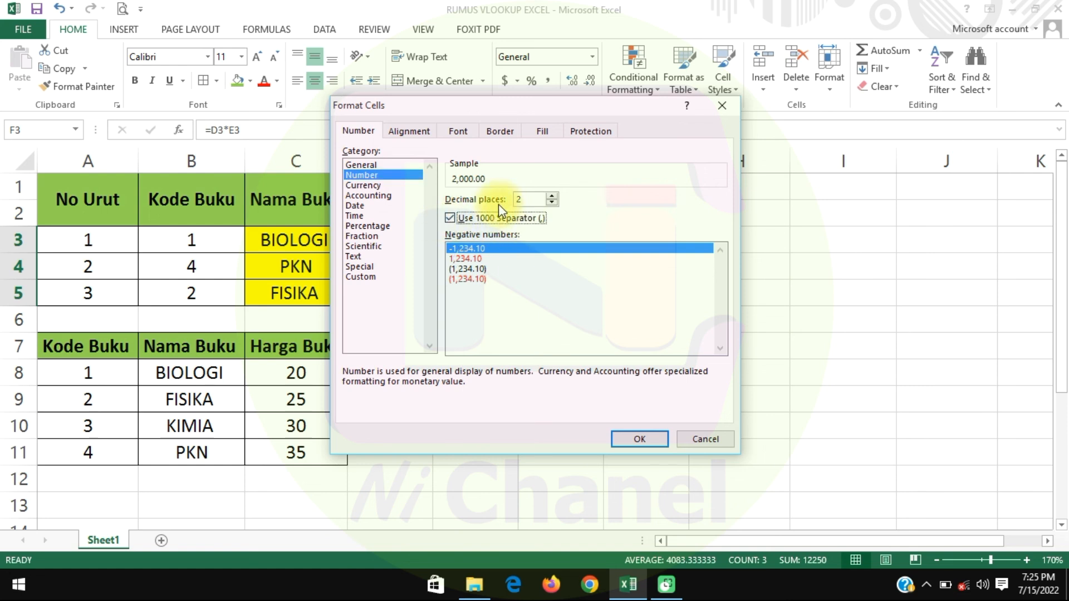
left_click(552, 202)
left_click(552, 202)
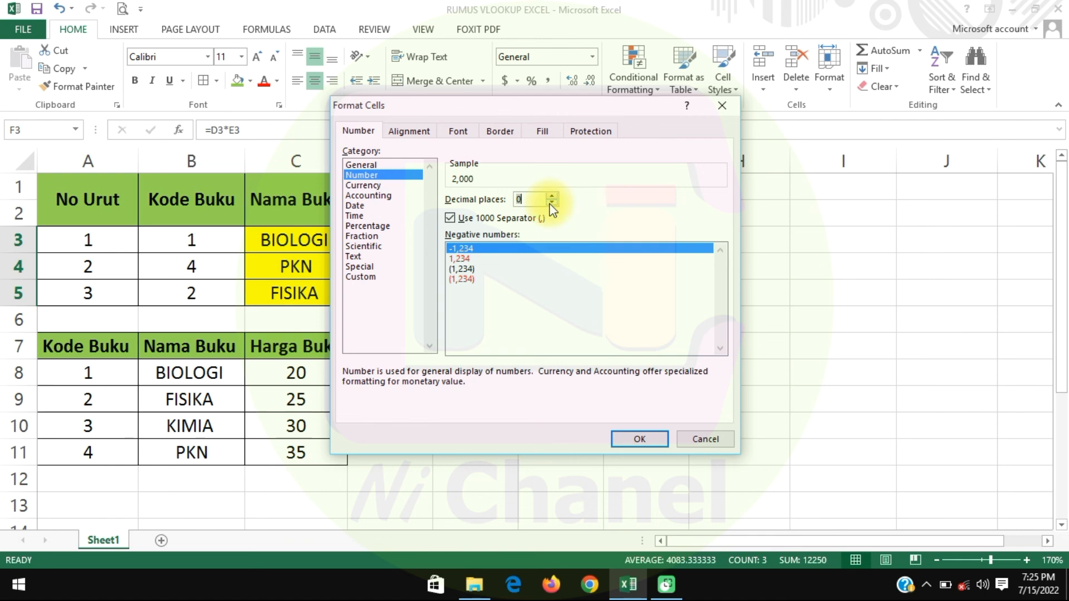
left_click(640, 440)
left_click(650, 425)
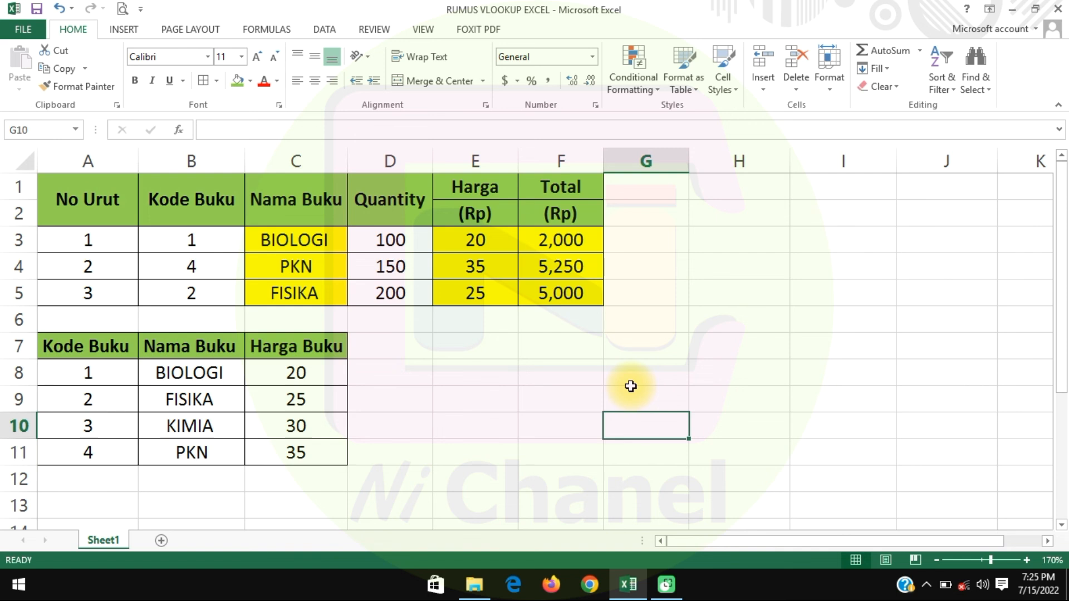
left_click(541, 390)
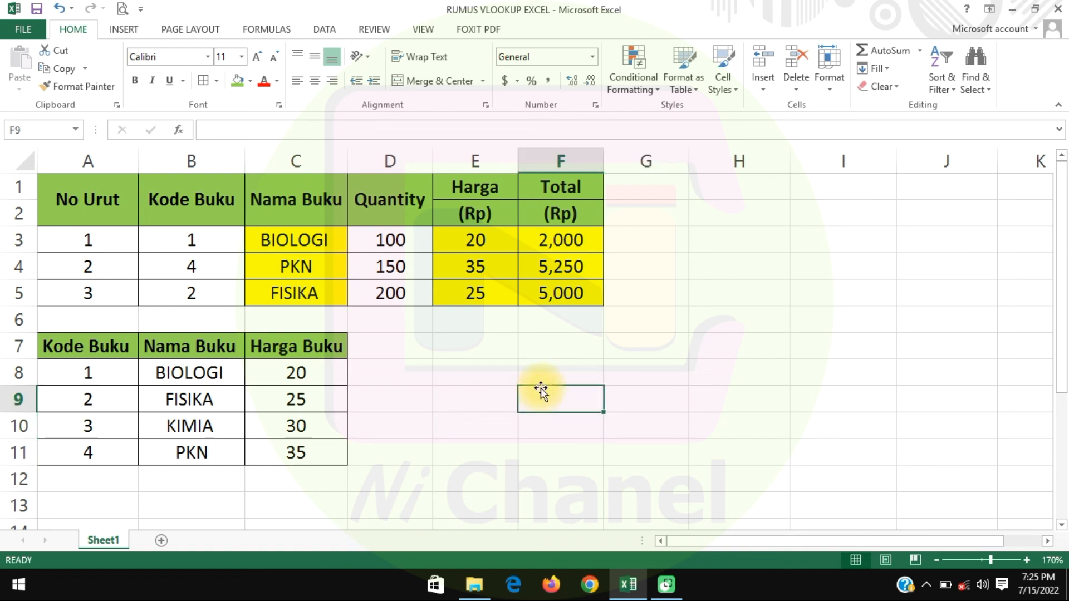